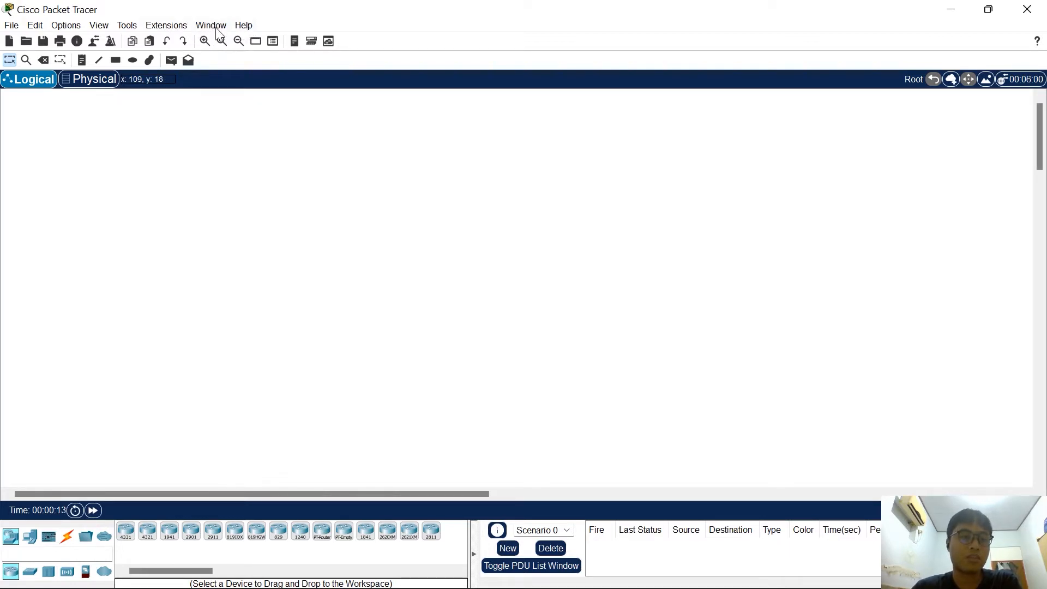
View the program's version information and close it
click(244, 26)
click(261, 115)
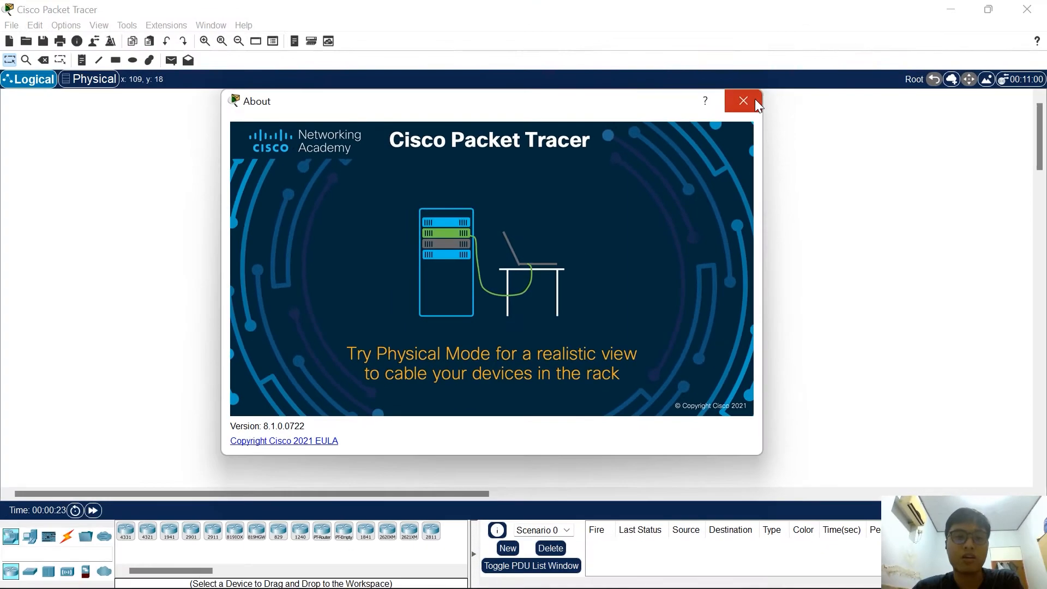
click(927, 0)
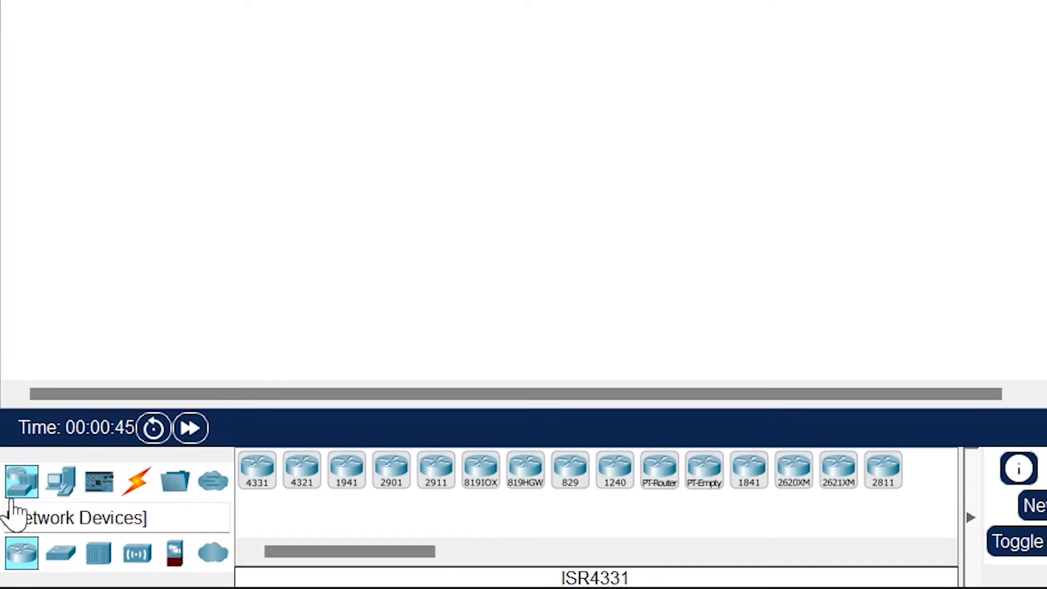
Examine the device models offered under network devices and under end devices, including the home, smart city and industrial groups
click(31, 480)
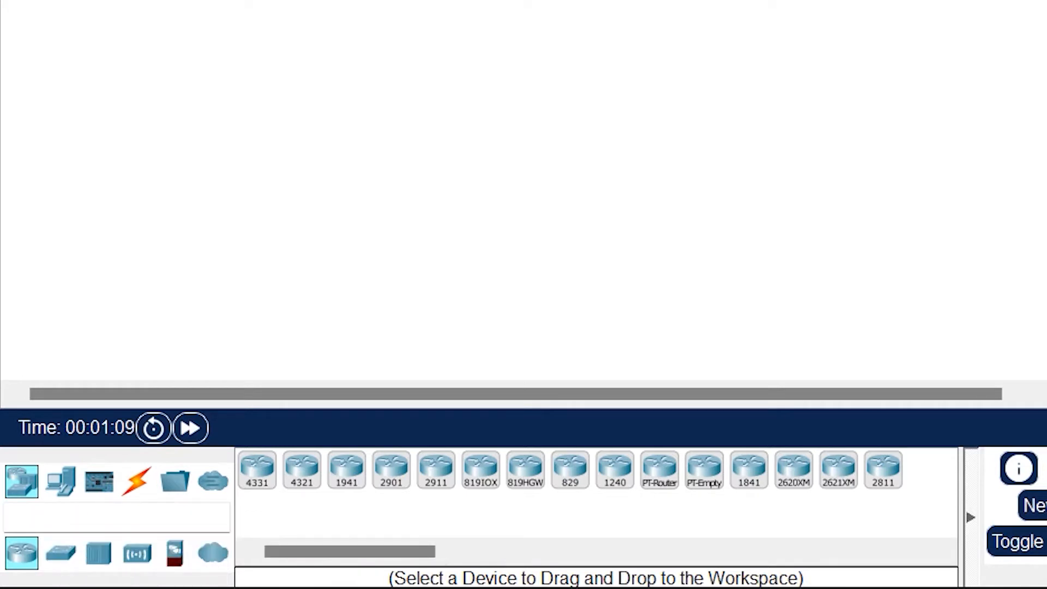
click(60, 481)
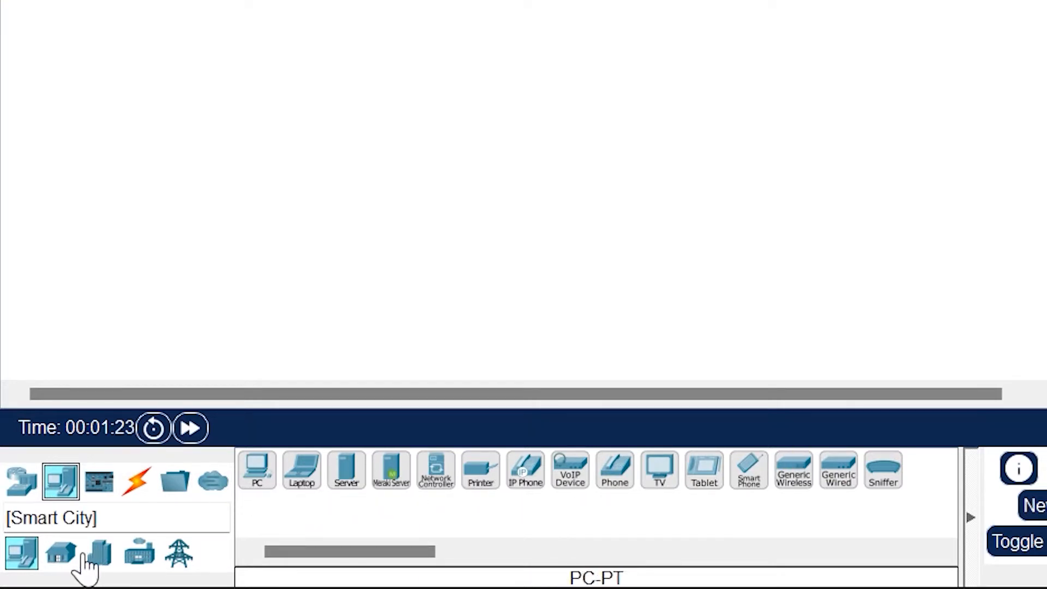
click(56, 559)
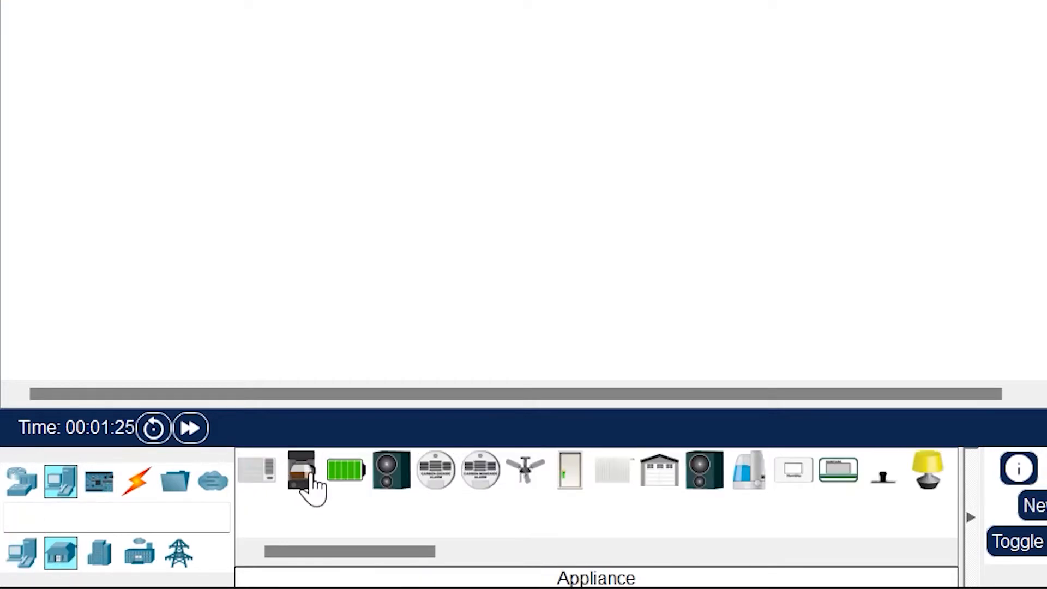
drag(338, 554, 275, 562)
click(100, 555)
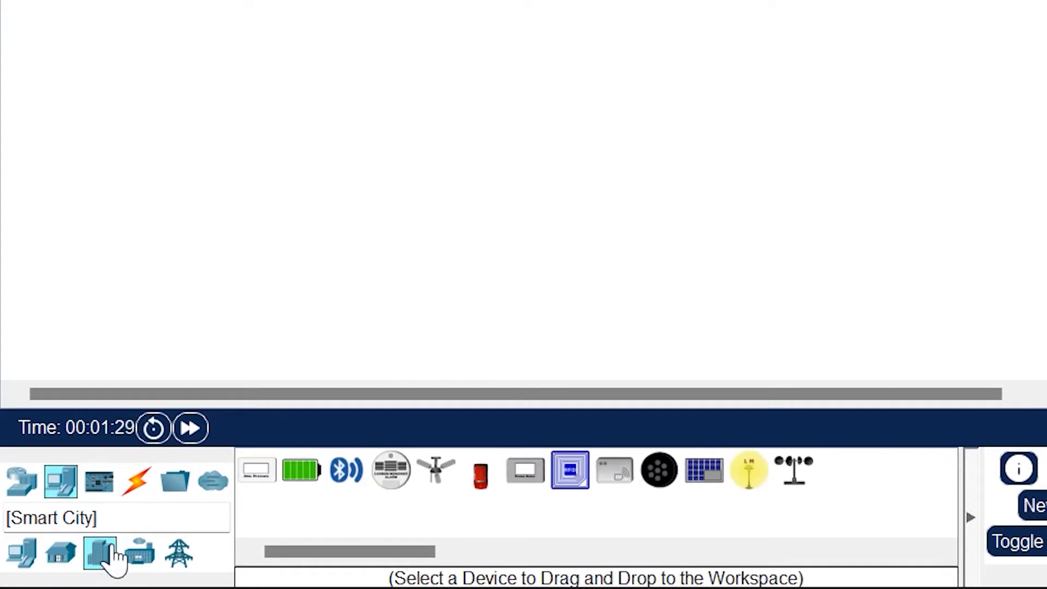
click(141, 555)
click(22, 554)
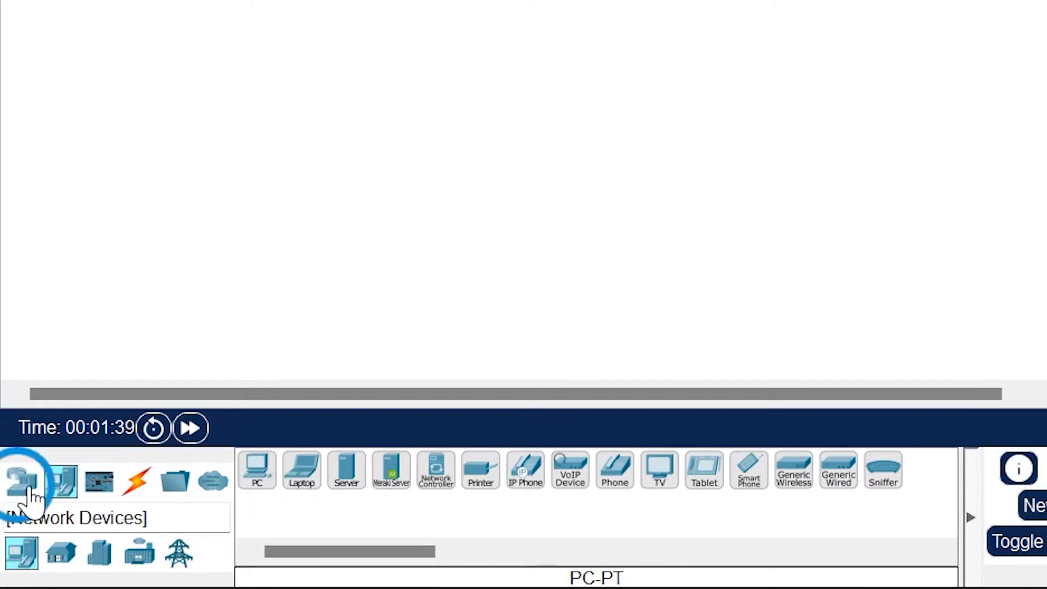
Examine the available routers, switches, components, connection types, miscellaneous devices and multiuser connection, then revisit the end devices and connections
click(22, 481)
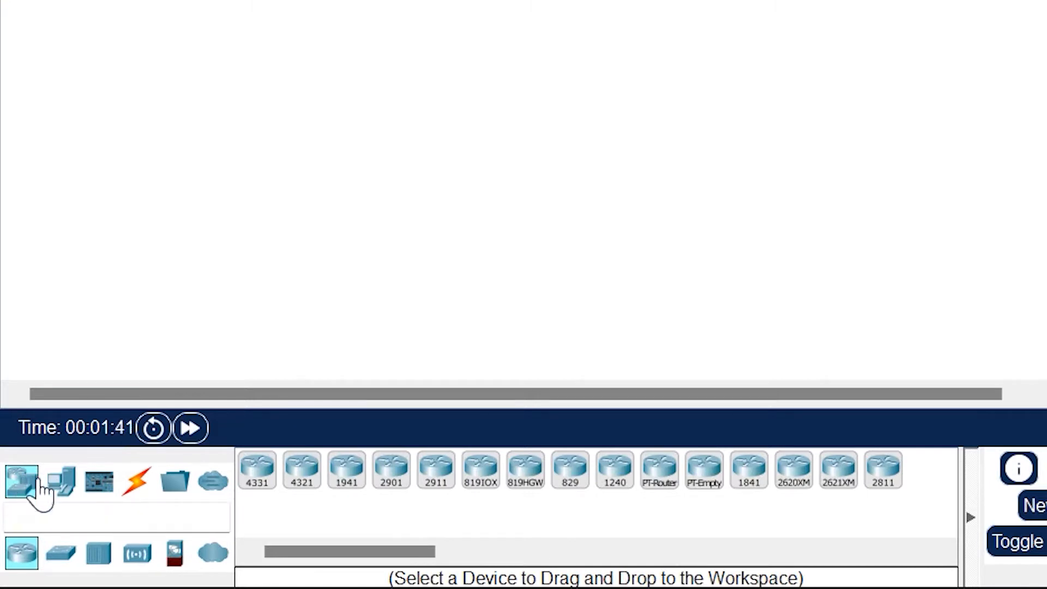
click(63, 554)
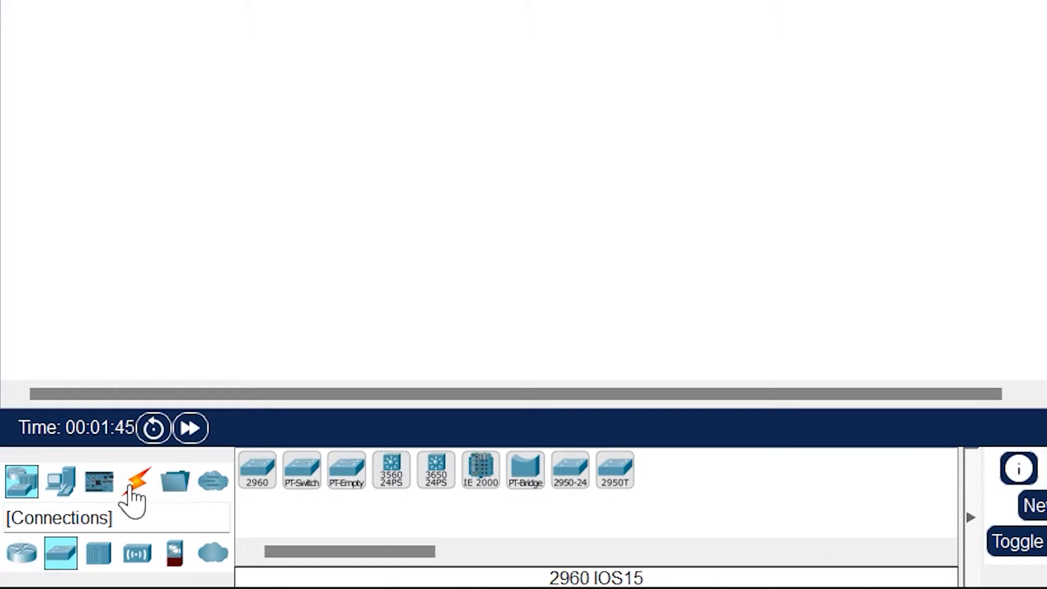
click(106, 486)
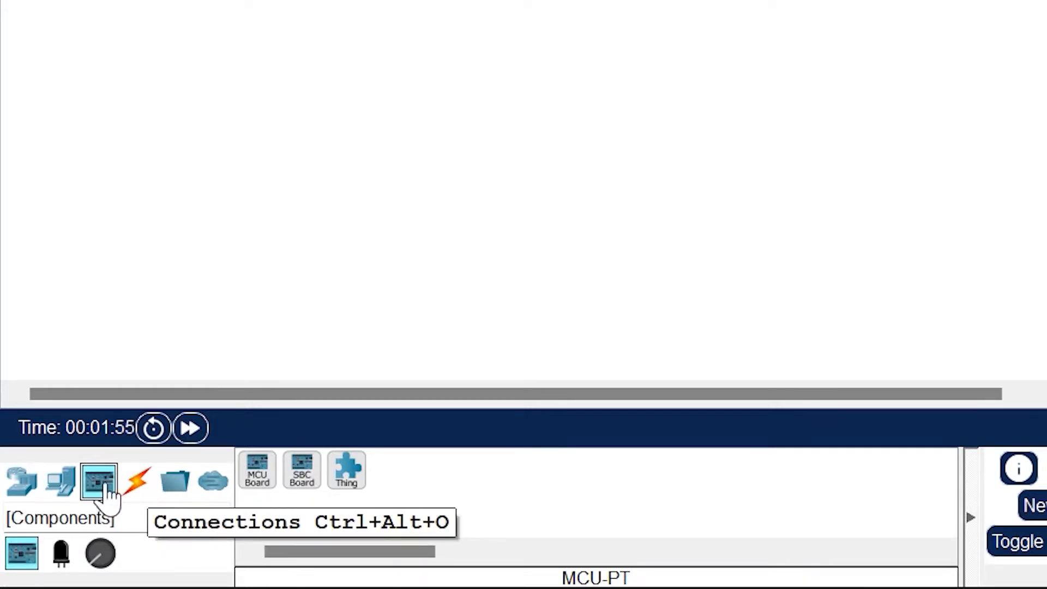
click(137, 482)
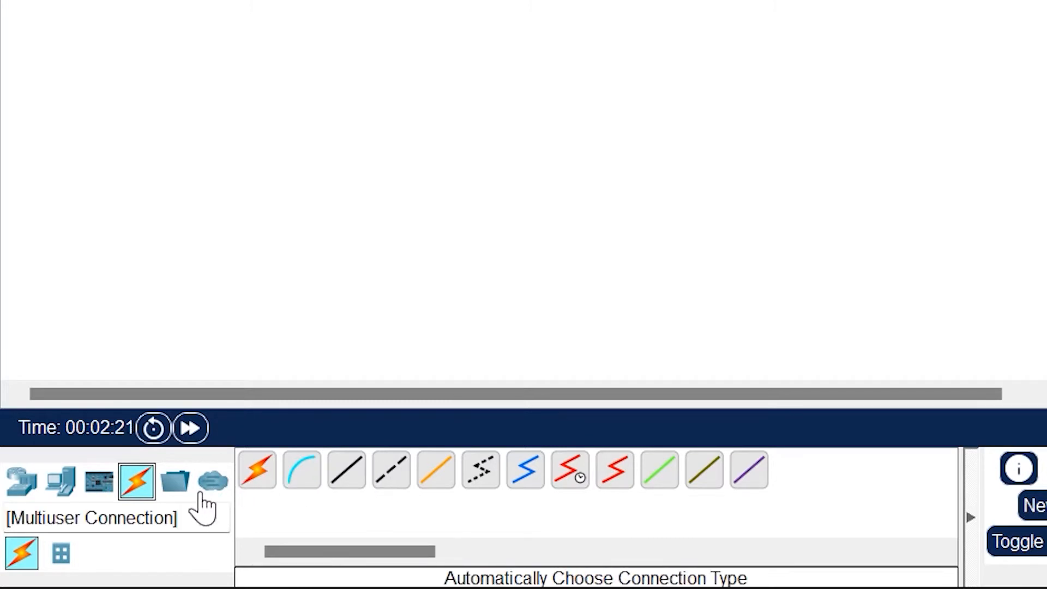
click(173, 493)
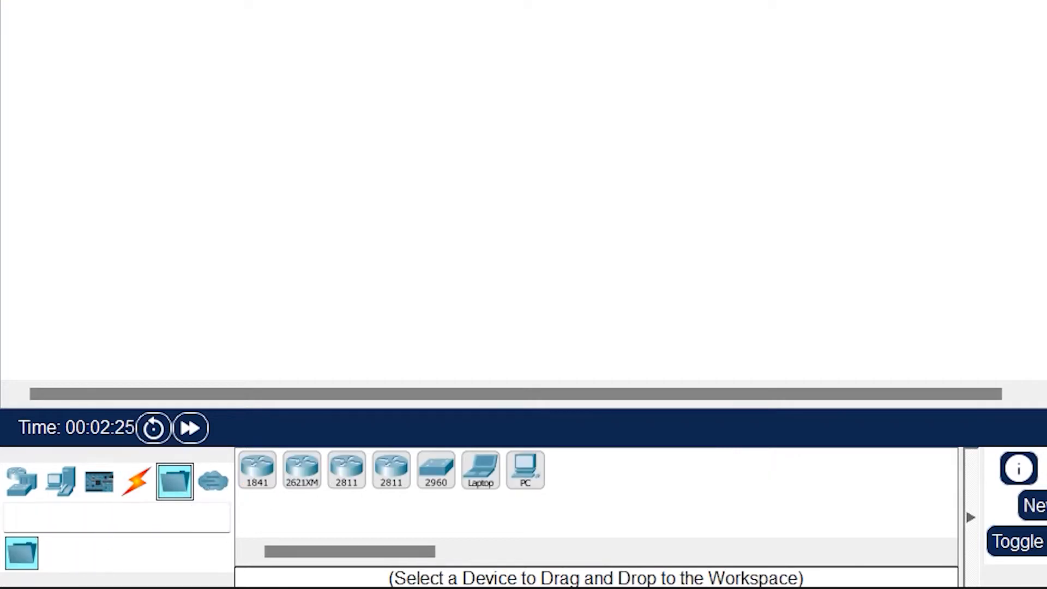
click(215, 484)
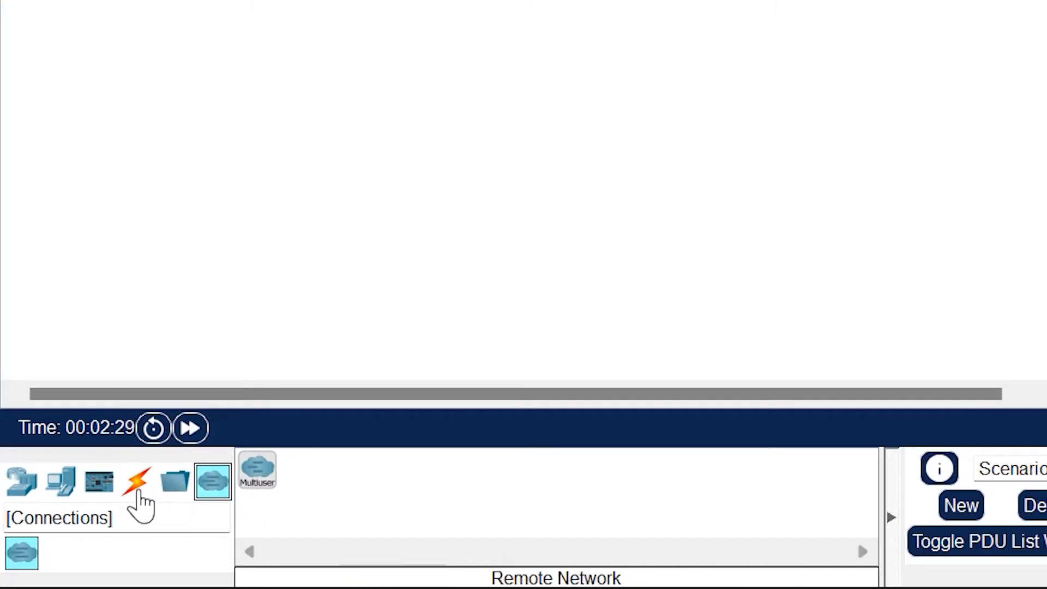
click(138, 487)
click(21, 494)
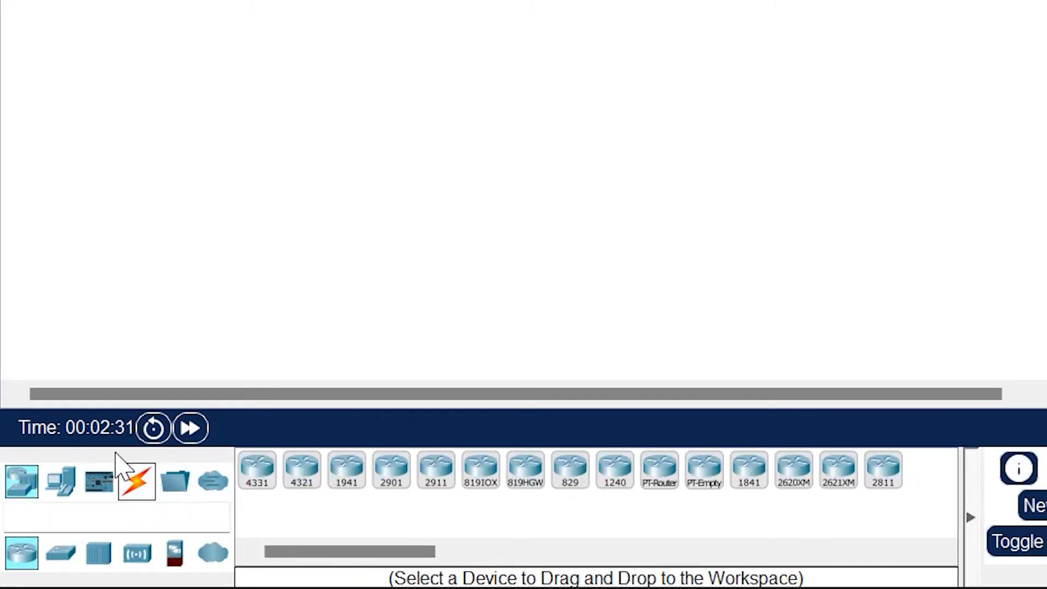
click(58, 488)
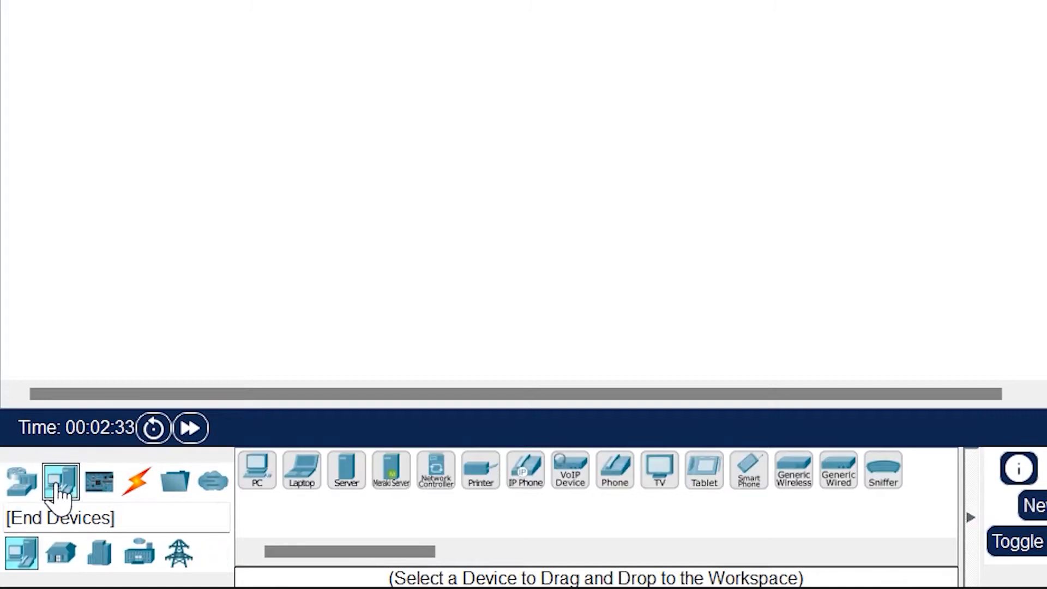
click(138, 485)
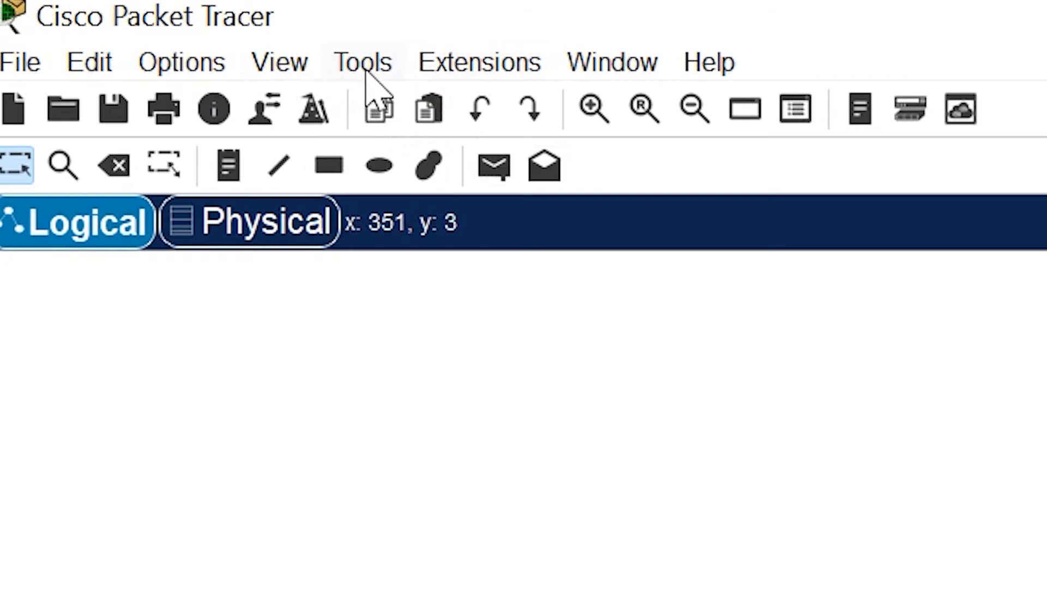
Review the interface preferences for showing device model labels, device name labels and port labels, keeping them enabled
click(199, 67)
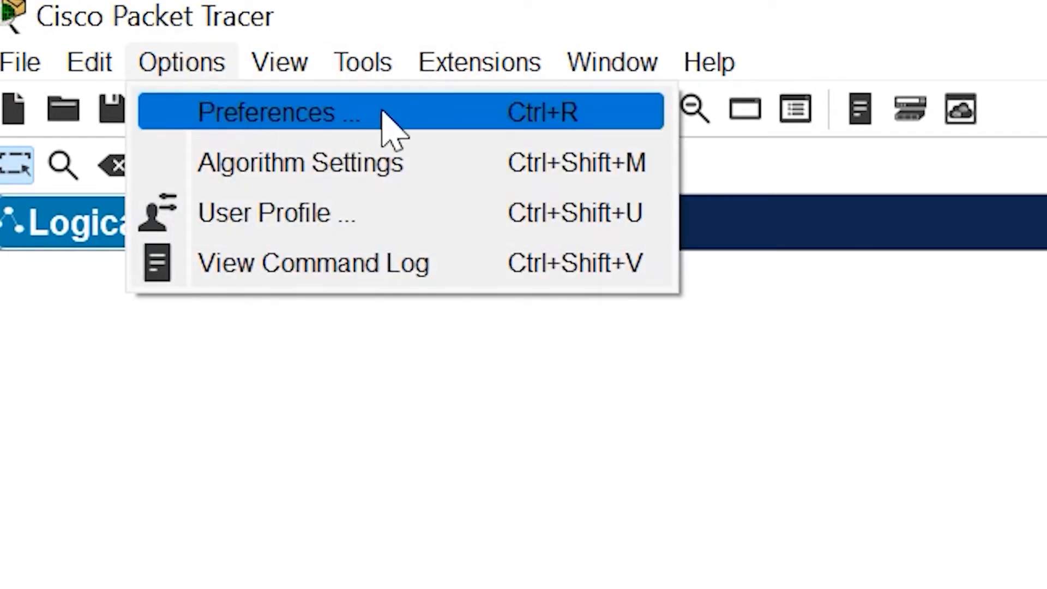
click(282, 113)
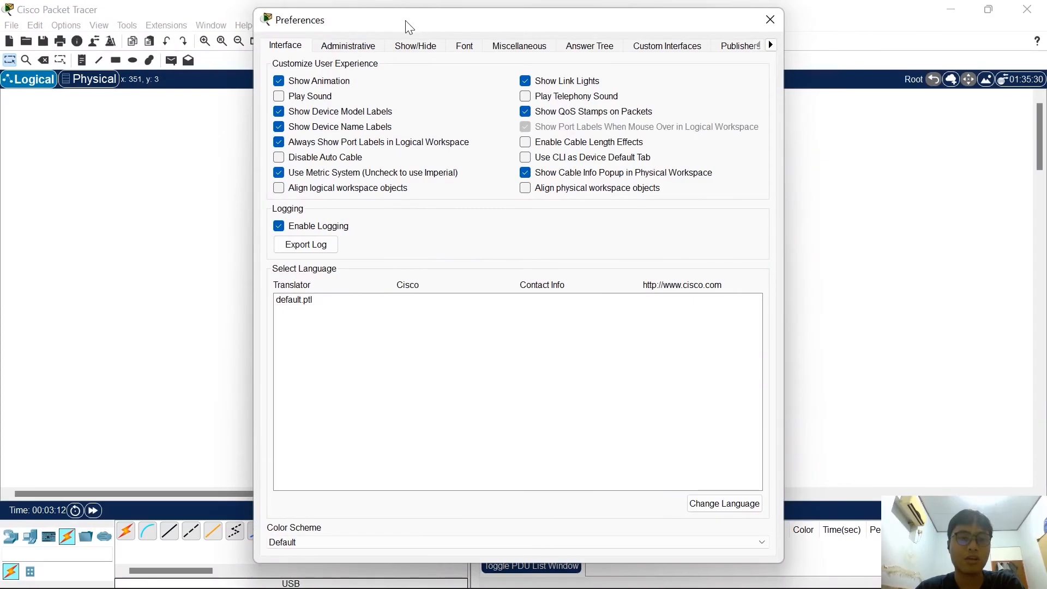
drag(408, 26, 423, 49)
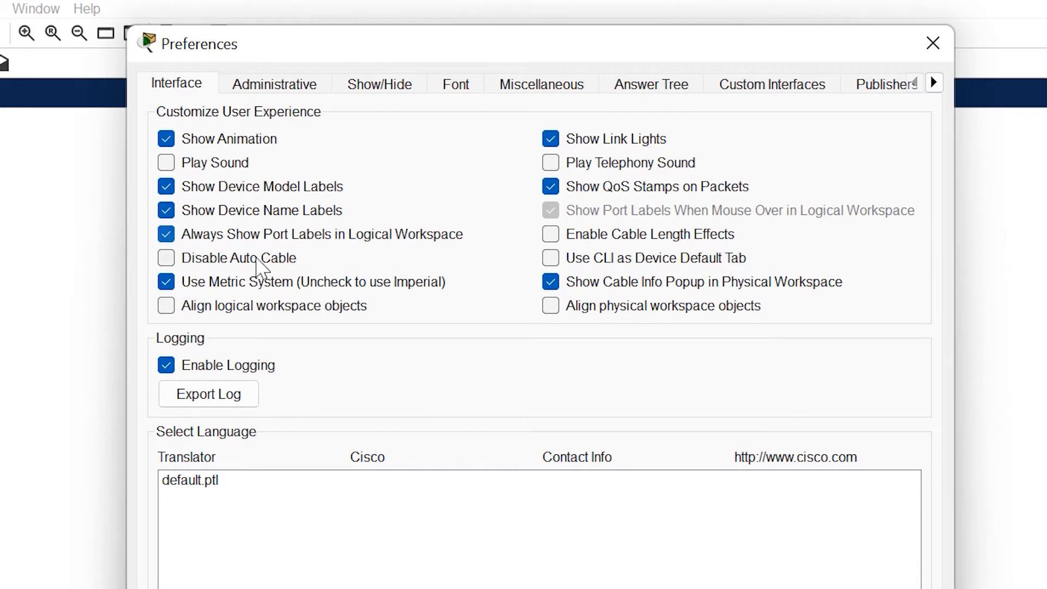
click(212, 190)
click(228, 195)
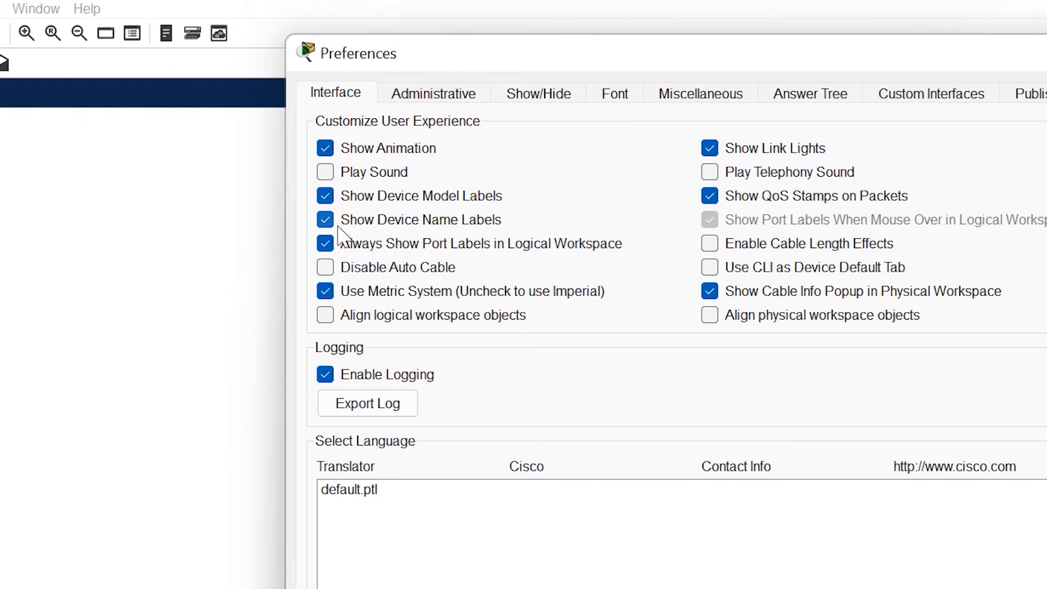
click(329, 224)
click(931, 51)
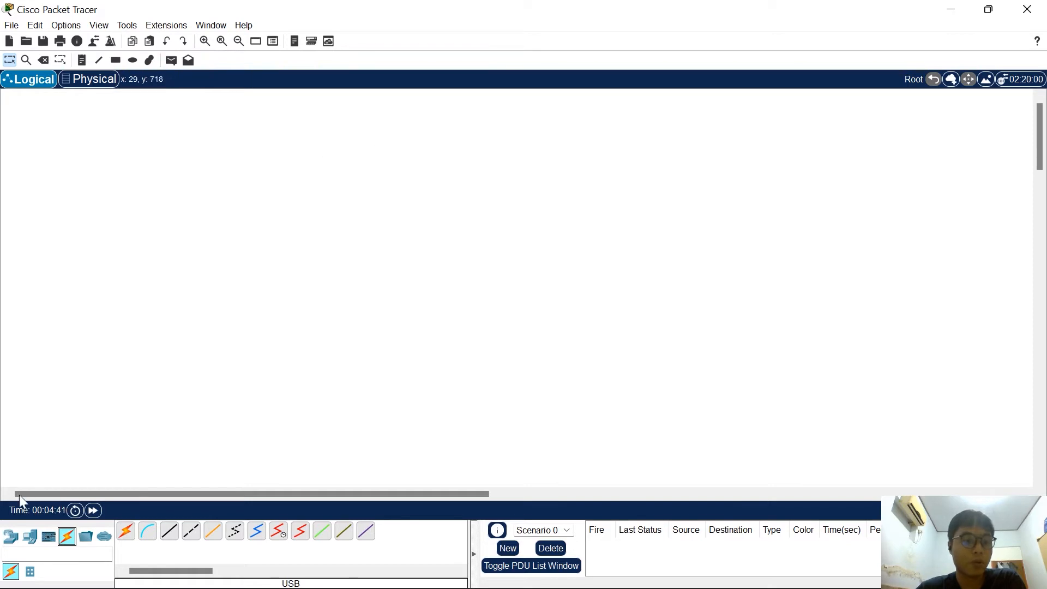
Place a 2960 switch near the middle of the logical workspace
click(13, 540)
click(30, 571)
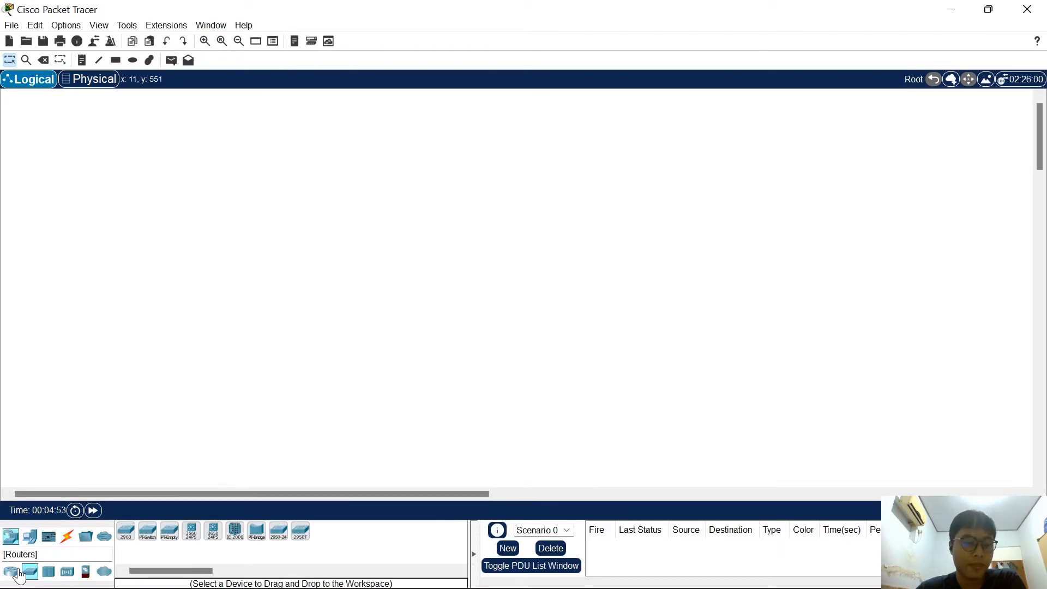
click(12, 539)
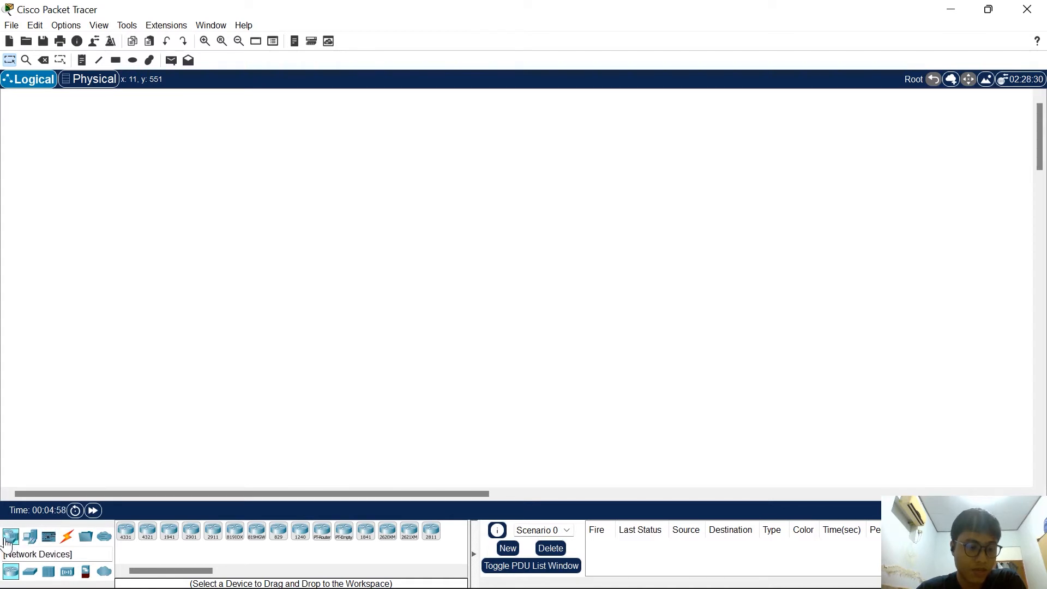
click(29, 573)
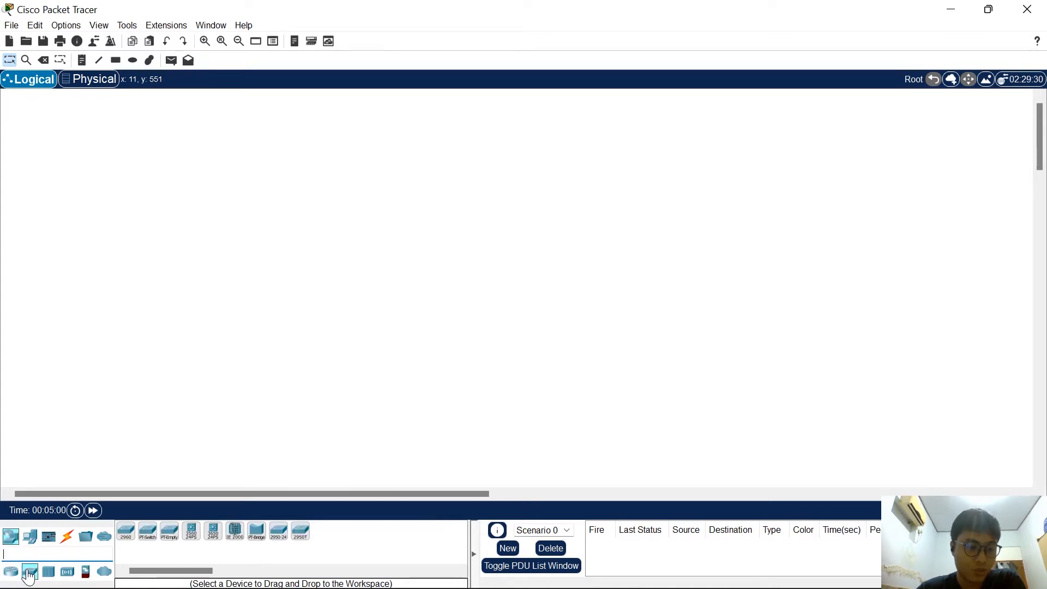
click(127, 534)
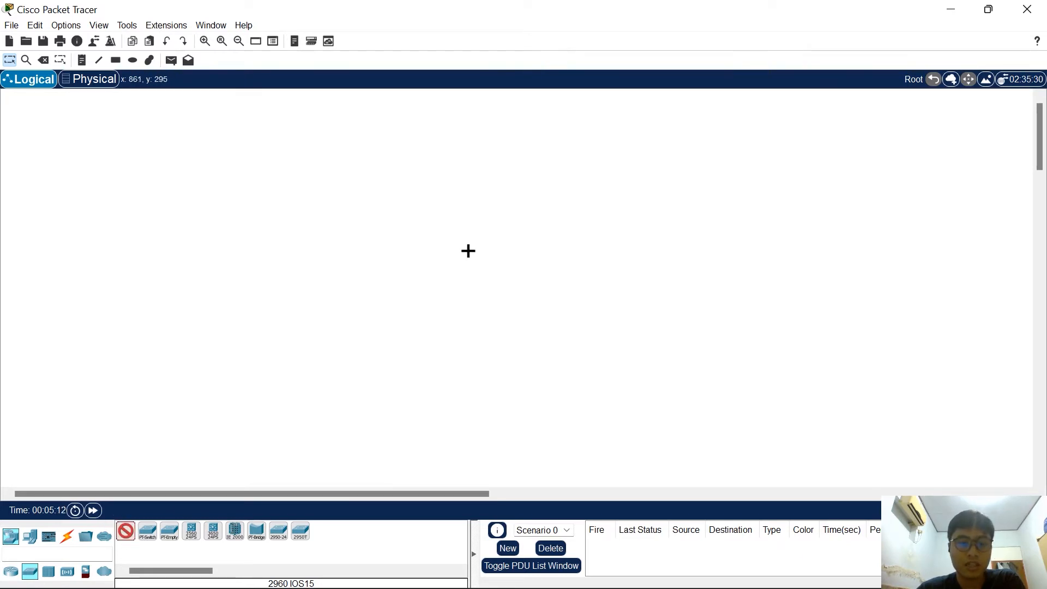
click(456, 262)
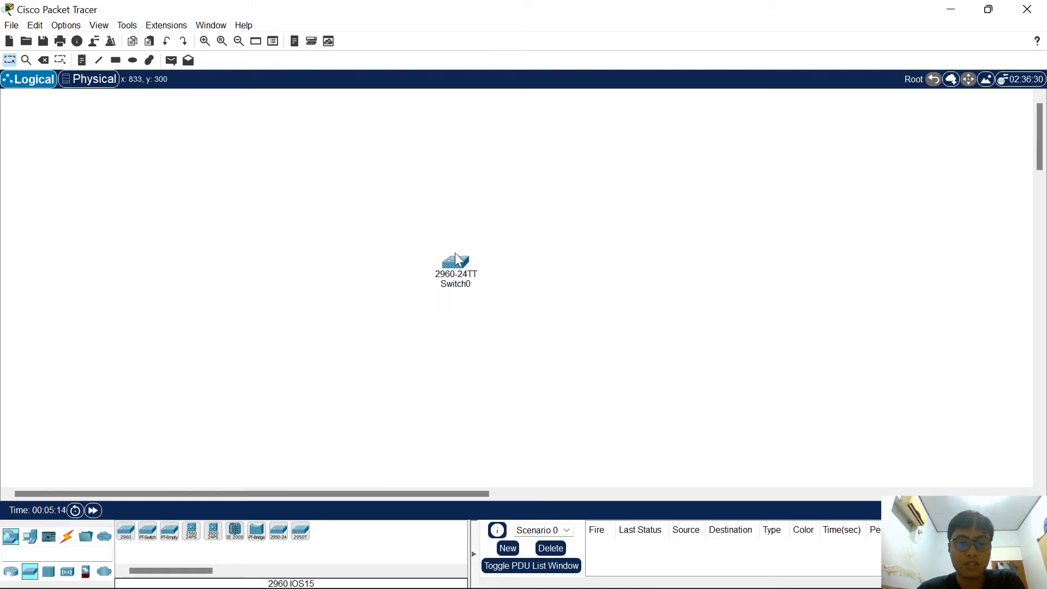
Add three PCs around the switch, with PC0 to its left, PC1 to its lower right and PC2 above it
click(27, 541)
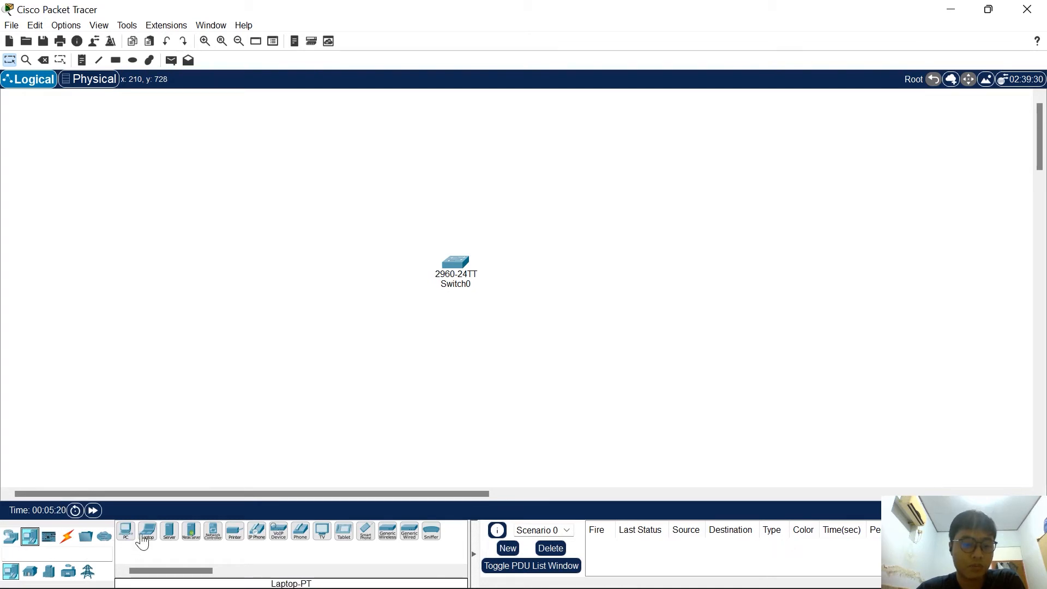
click(127, 532)
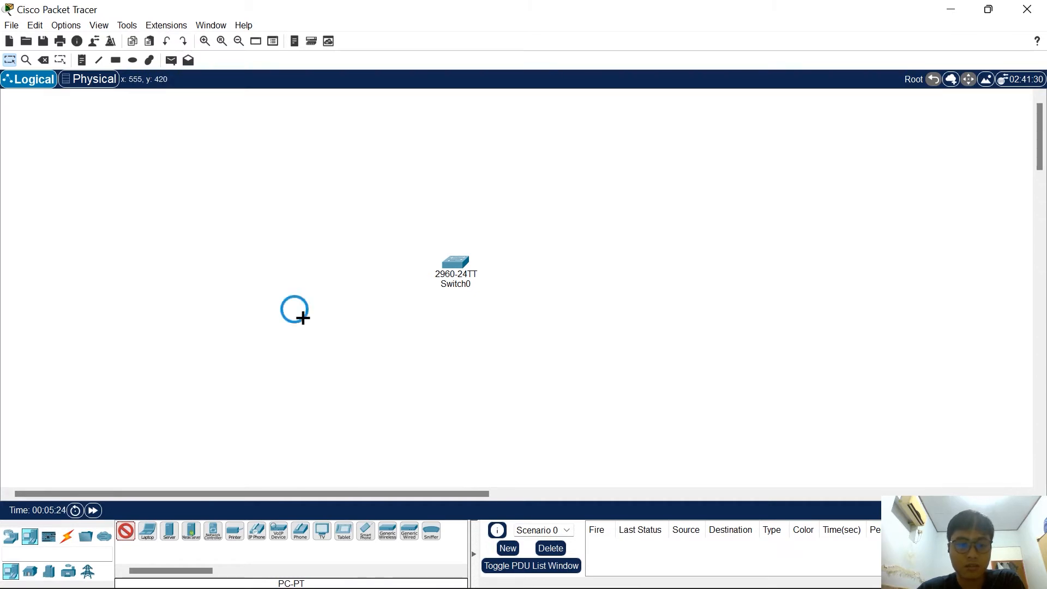
click(303, 318)
click(124, 535)
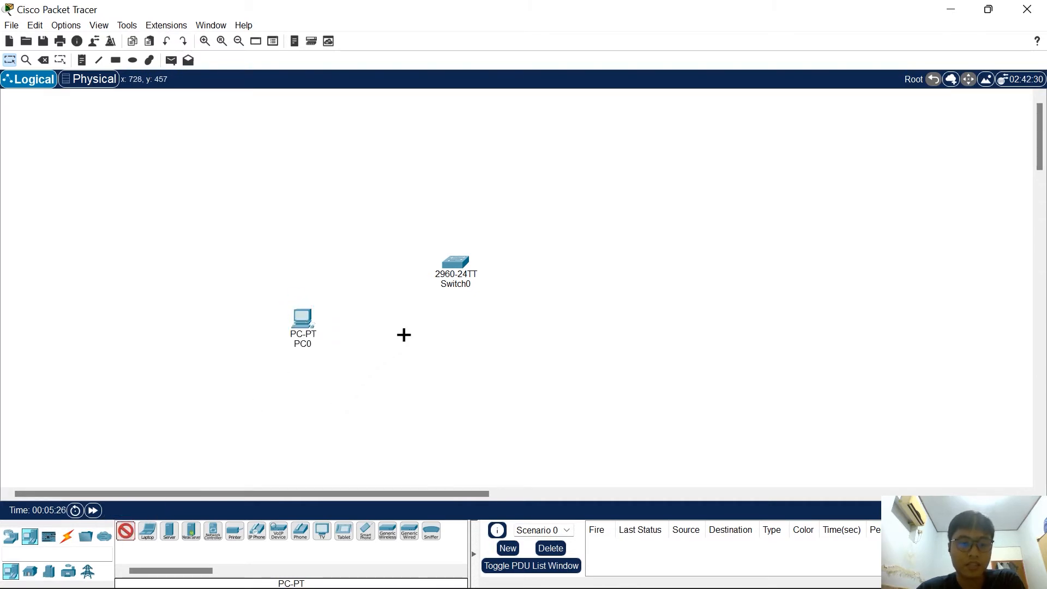
click(445, 335)
click(125, 532)
click(465, 185)
drag(301, 322, 348, 261)
drag(452, 344, 502, 333)
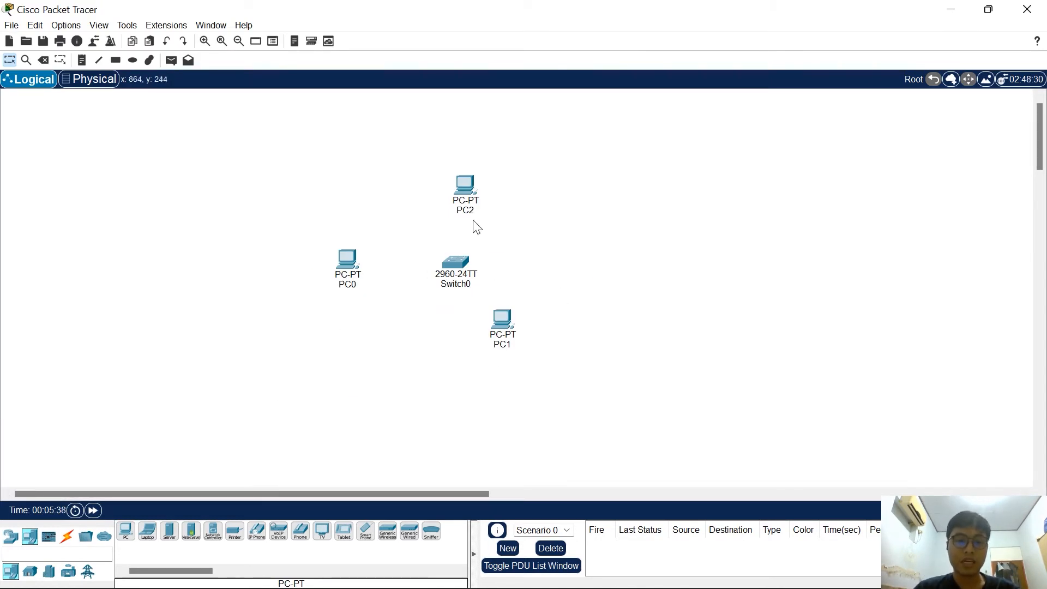
Connect PC0 to Switch0 using the automatically chosen connection type
click(69, 540)
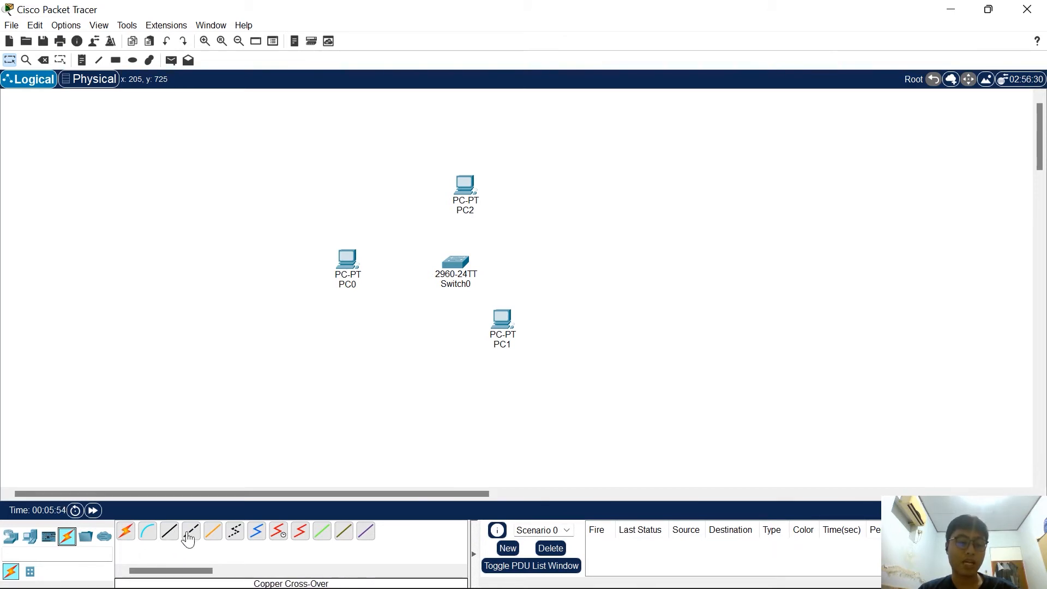
click(125, 532)
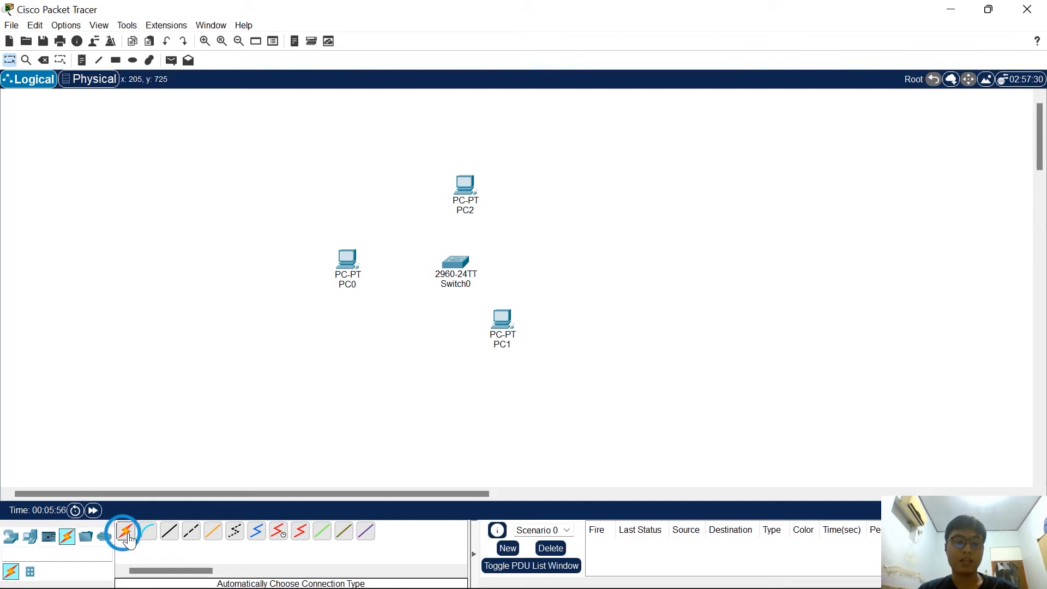
click(126, 534)
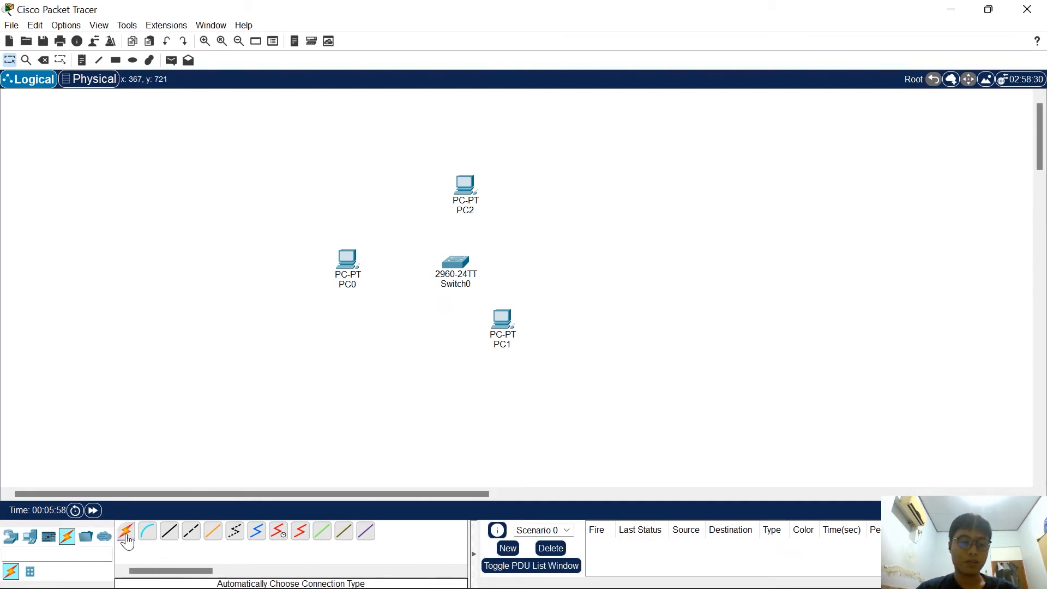
click(126, 532)
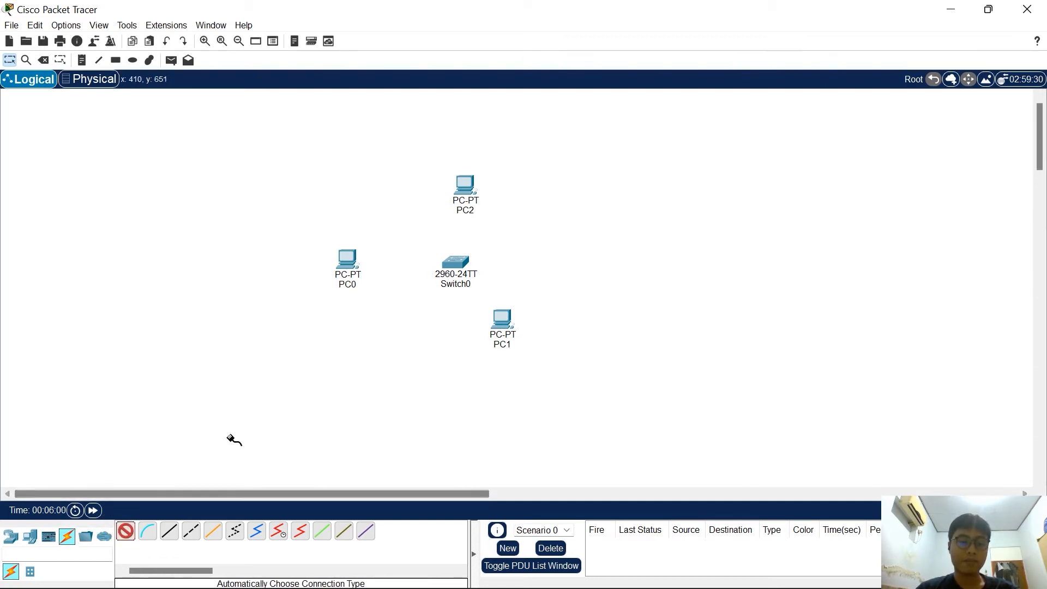
click(347, 260)
key(Escape)
click(132, 532)
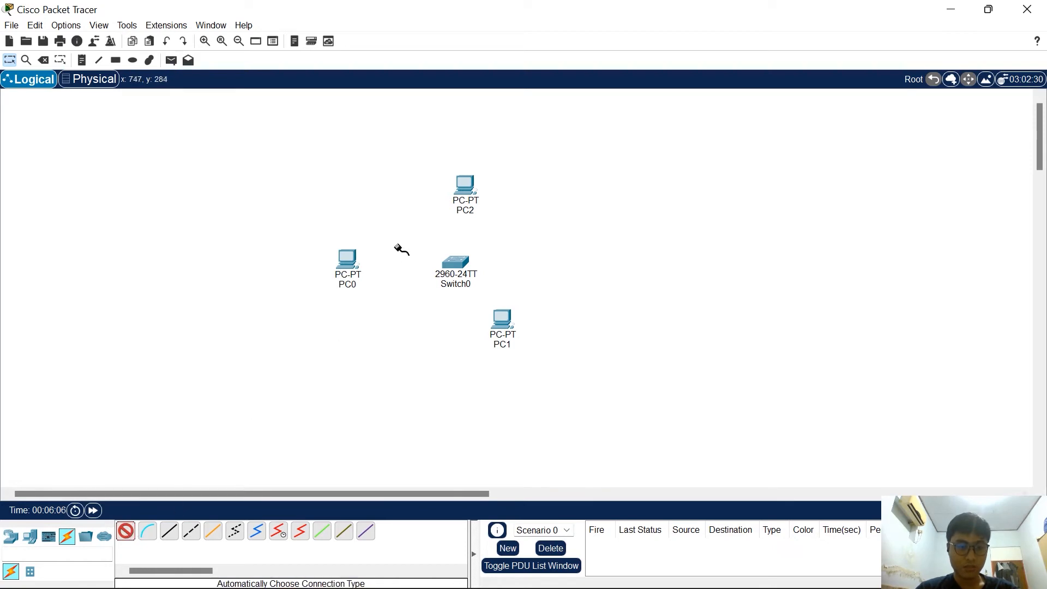
click(352, 261)
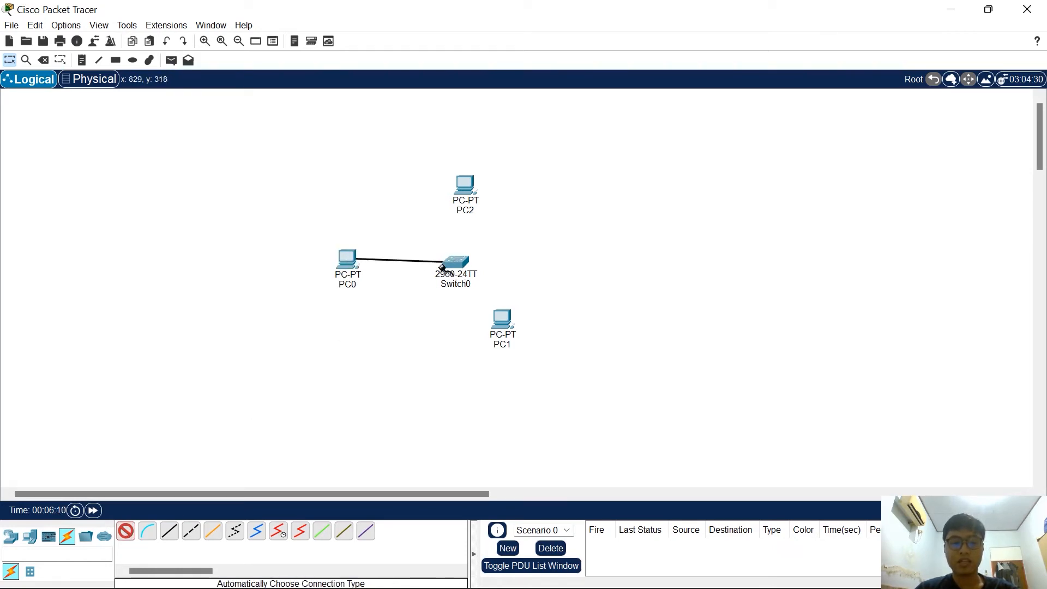
click(460, 266)
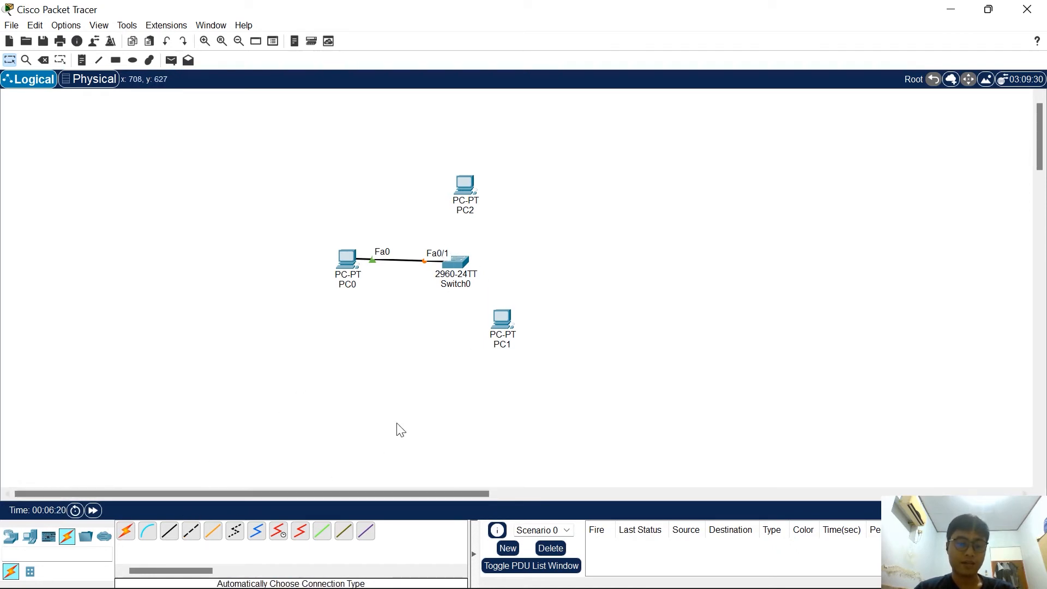
Connect PC1's FastEthernet0 port to Switch0's FastEthernet0/2 port with a copper straight-through cable
click(170, 533)
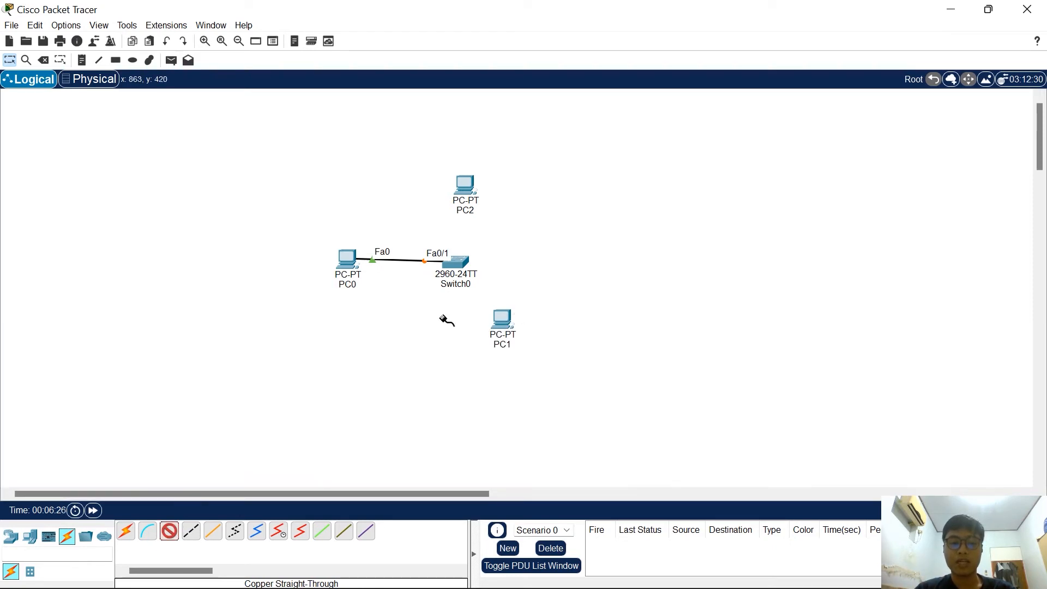
click(502, 321)
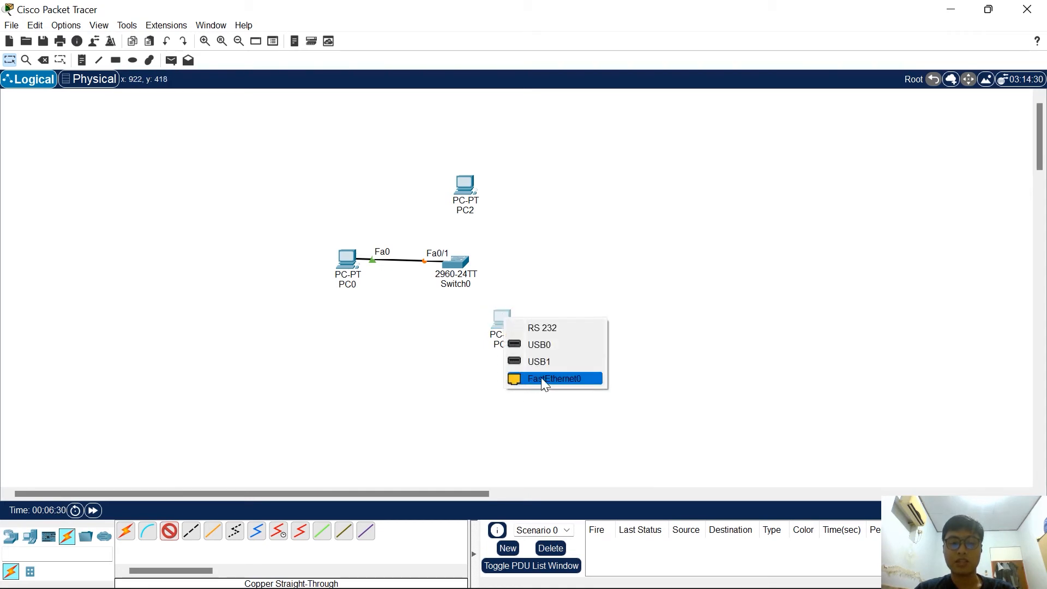
click(550, 381)
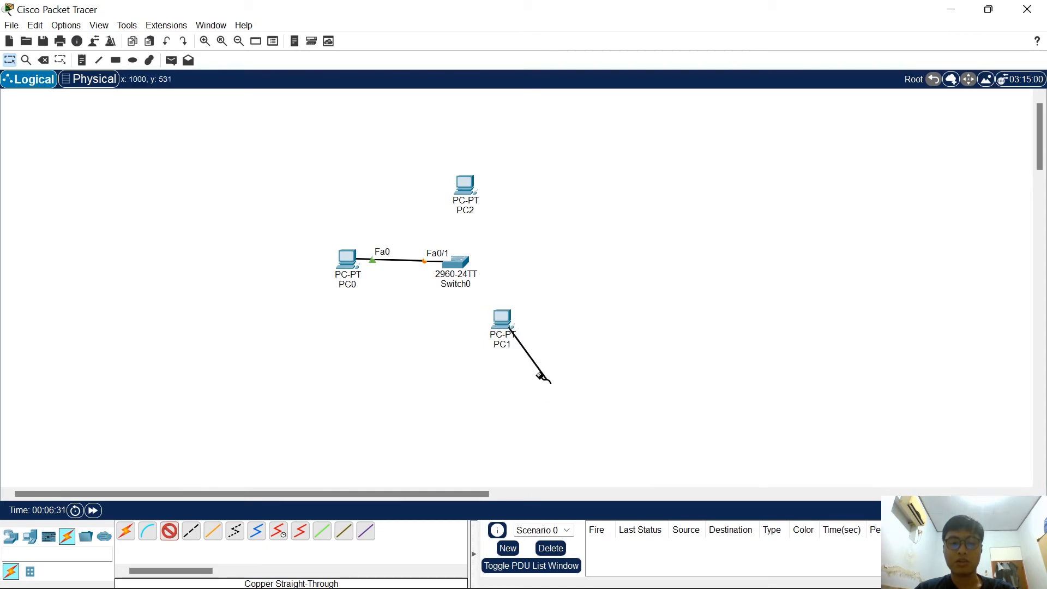
click(460, 260)
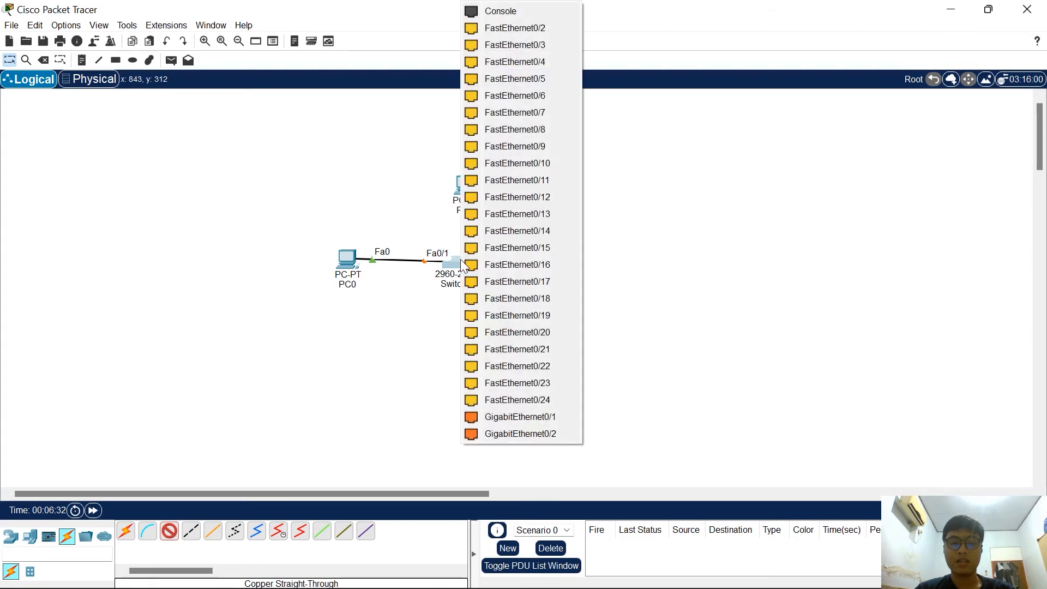
click(515, 28)
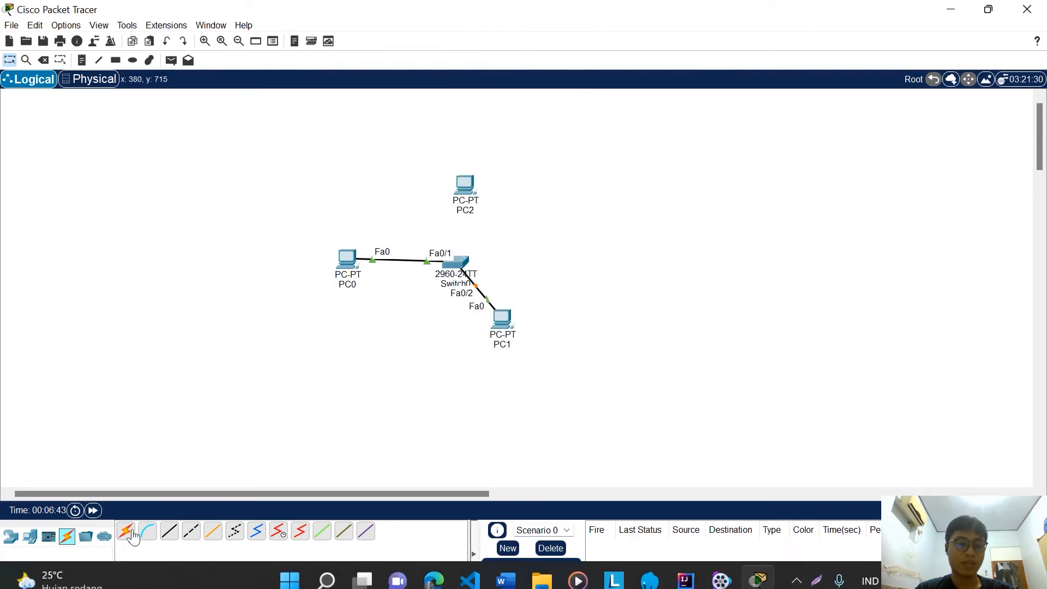
Connect PC2's FastEthernet0 port to Switch0's FastEthernet0/3 port with a copper straight-through cable
click(169, 538)
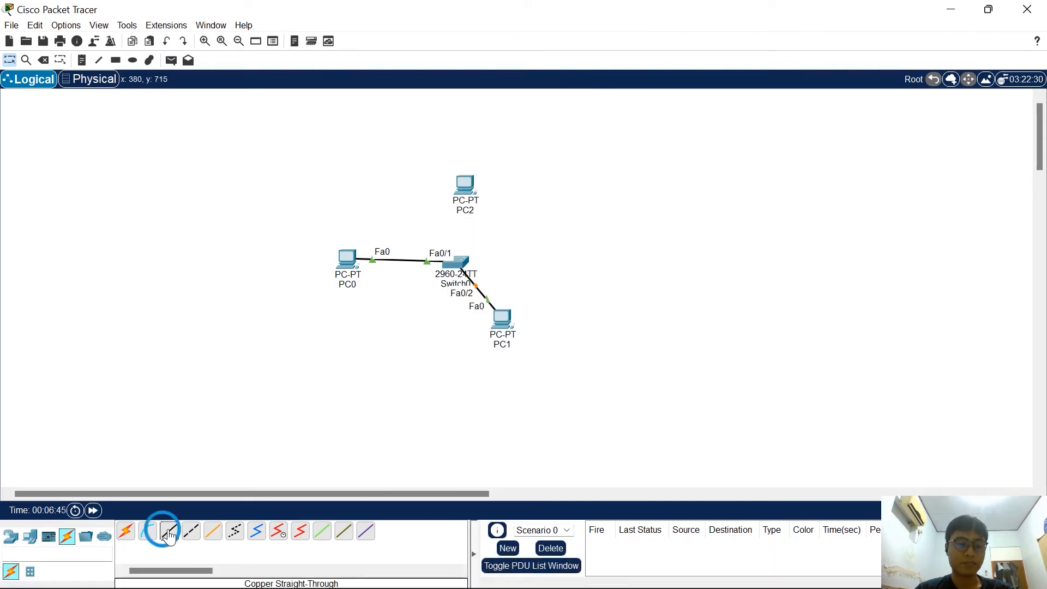
click(467, 186)
click(480, 237)
click(457, 258)
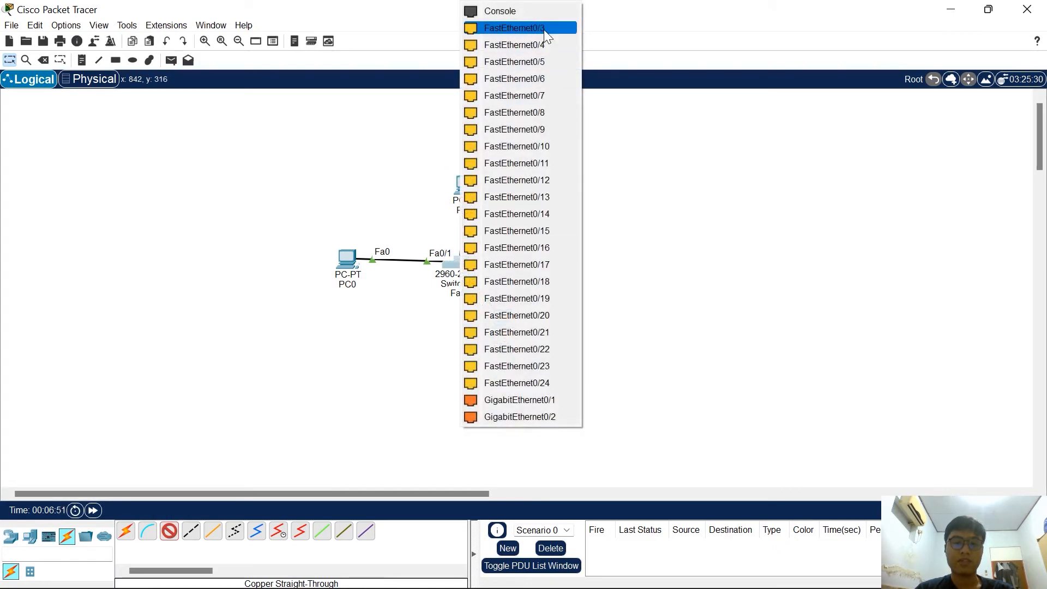
click(544, 30)
Rearrange the connected devices, placing PC2 to the upper right of the switch, PC1 below it and PC0 level with it on the left
drag(466, 174, 530, 175)
mouse_move(349, 266)
mouse_down()
mouse_move(371, 267)
mouse_move(359, 267)
mouse_up()
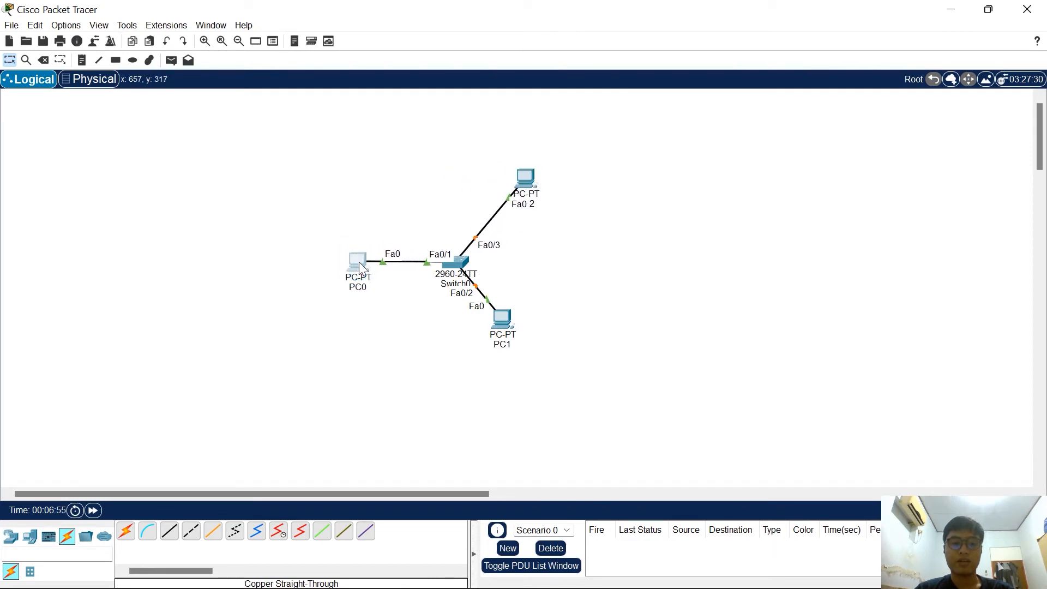
drag(502, 321, 480, 325)
drag(358, 262, 351, 252)
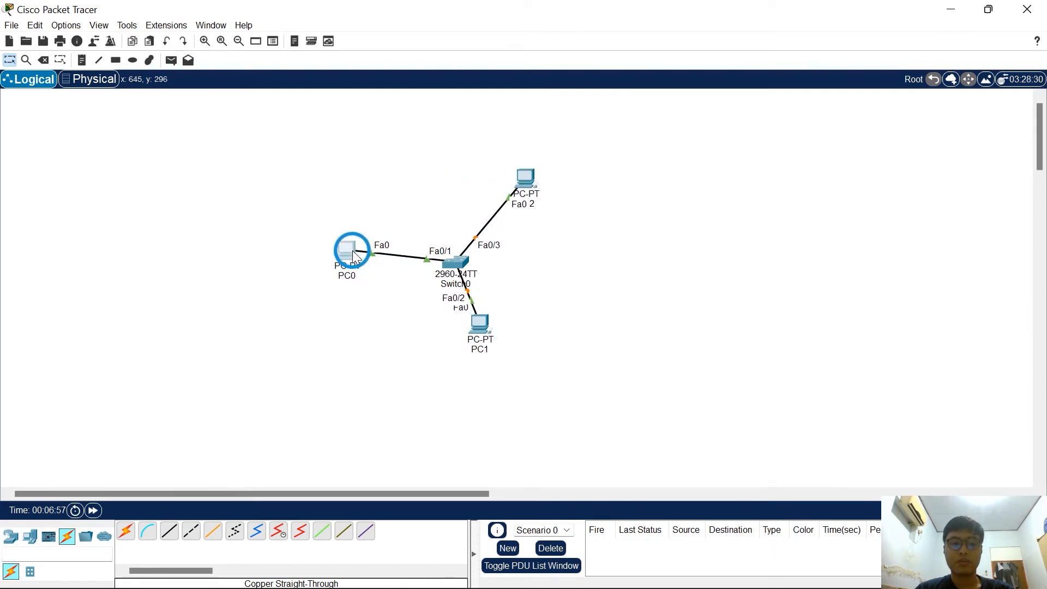
drag(527, 176, 531, 207)
drag(480, 325, 487, 339)
drag(462, 270, 452, 253)
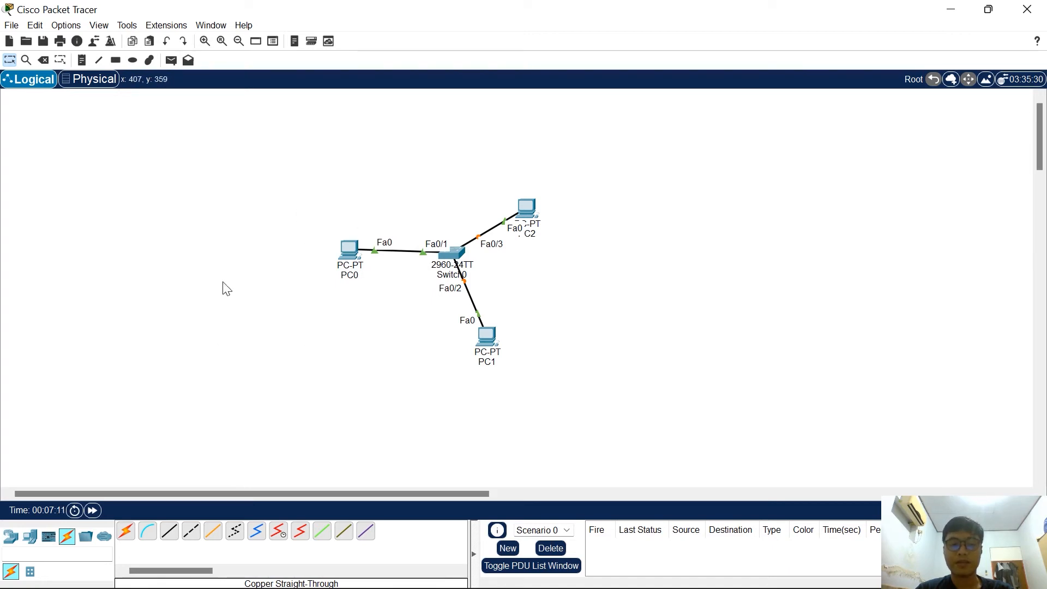
Give PC0 the static IPv4 address 192.168.1.1 with subnet mask 255.255.255.0
click(348, 256)
drag(434, 109, 288, 109)
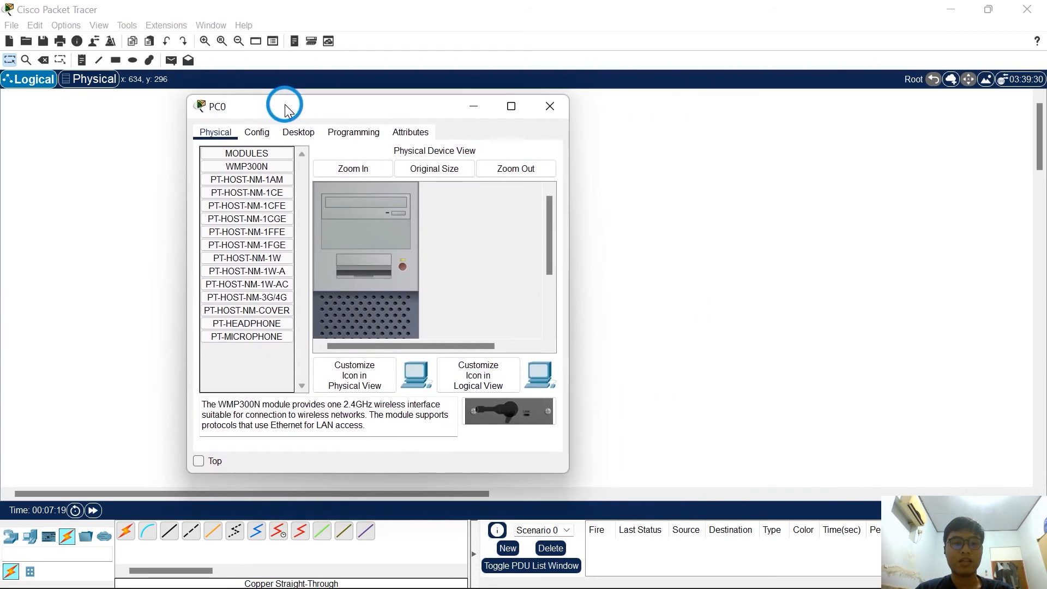
click(299, 136)
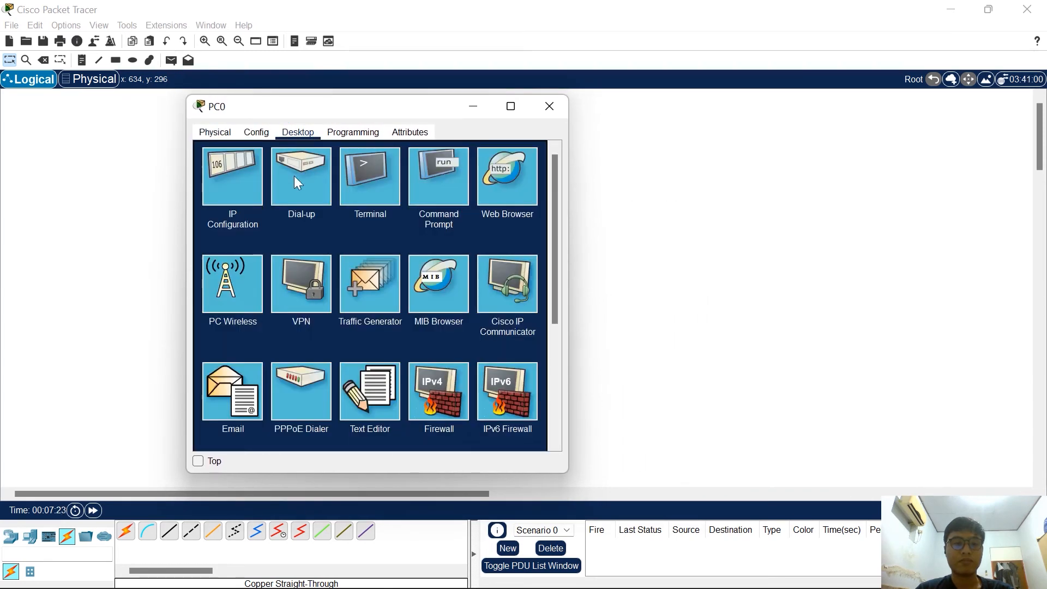
click(229, 179)
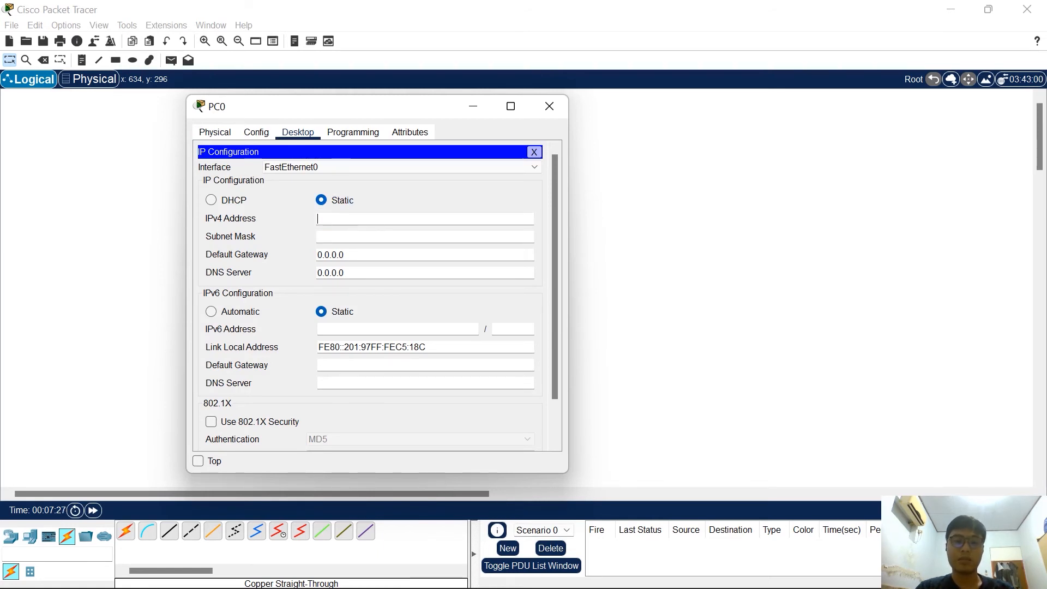
text(192.168.1.1)
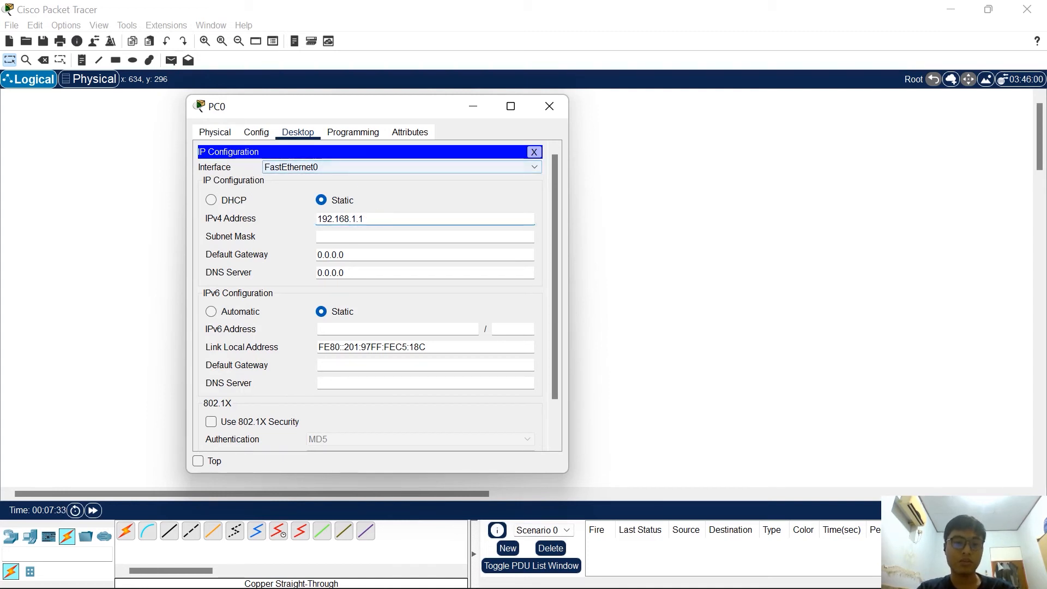
key(Tab)
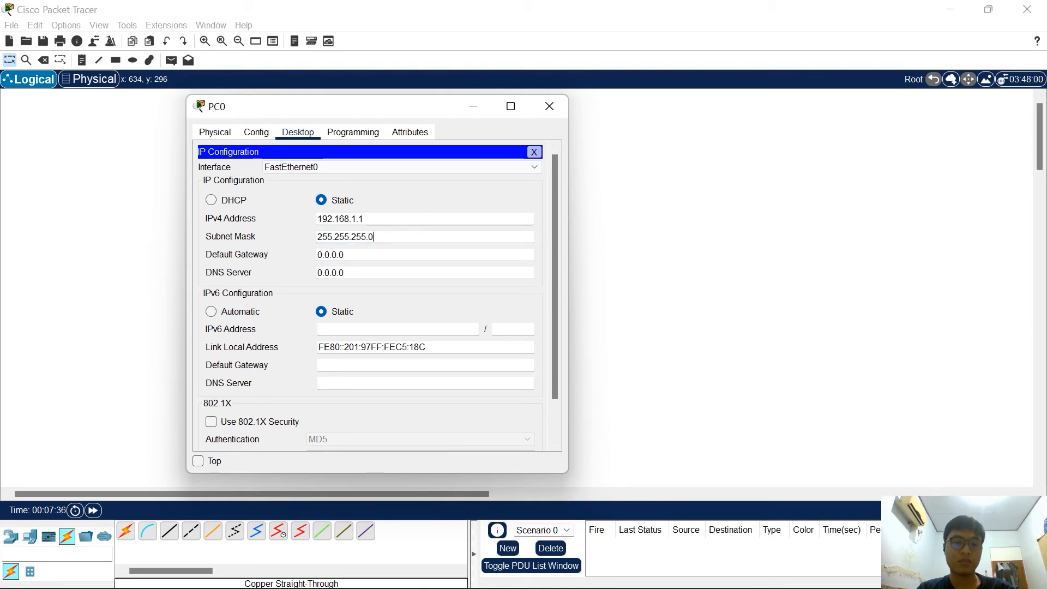
Clear PC0's IPv4 default gateway and DNS server, and close its configuration window
key(Tab)
key(BackSpace)
double_click(374, 268)
key(BackSpace)
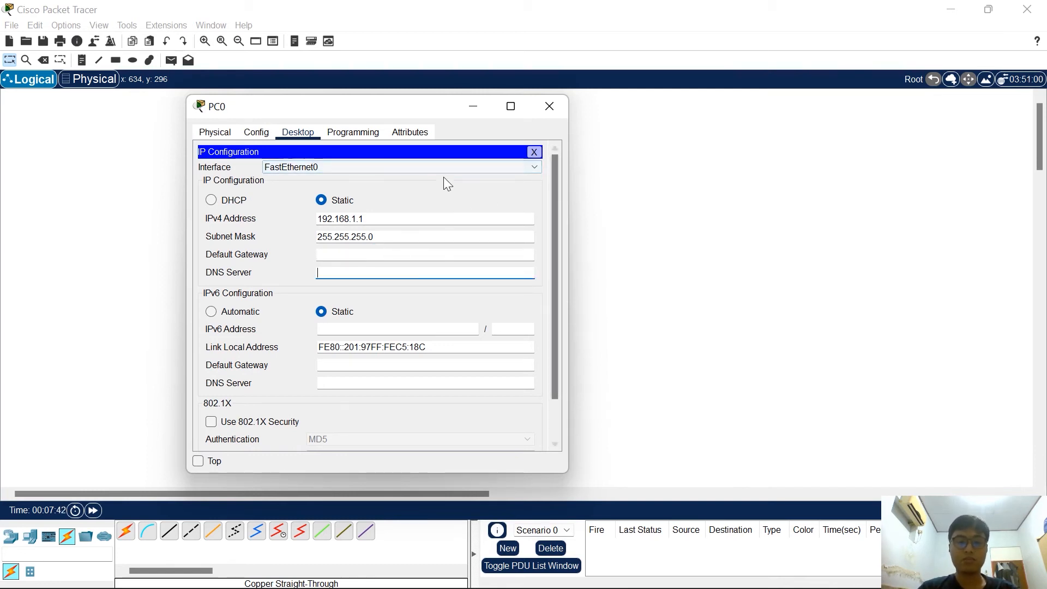
drag(398, 113, 357, 110)
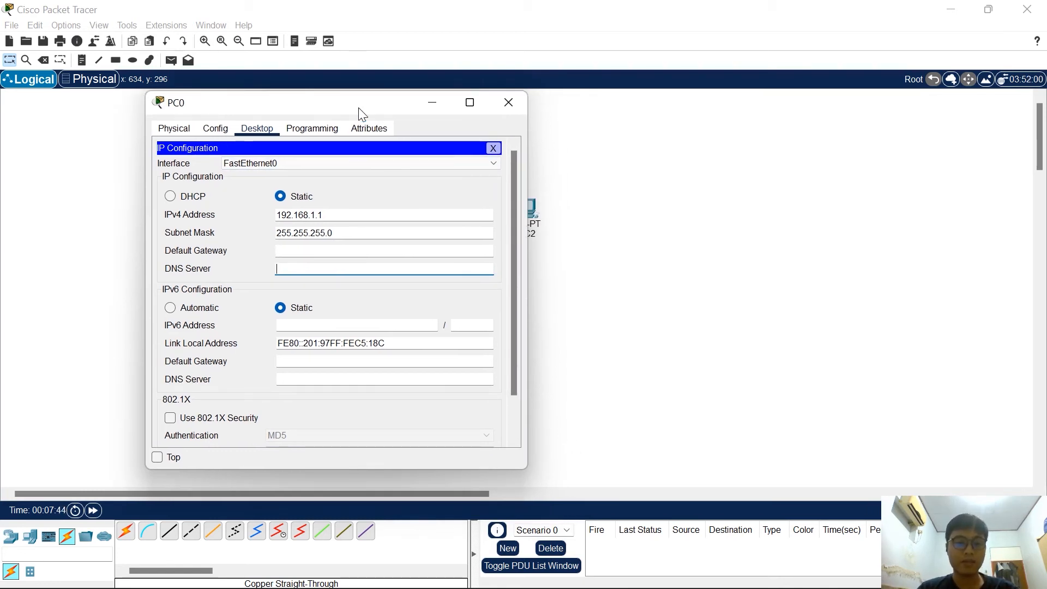
click(508, 103)
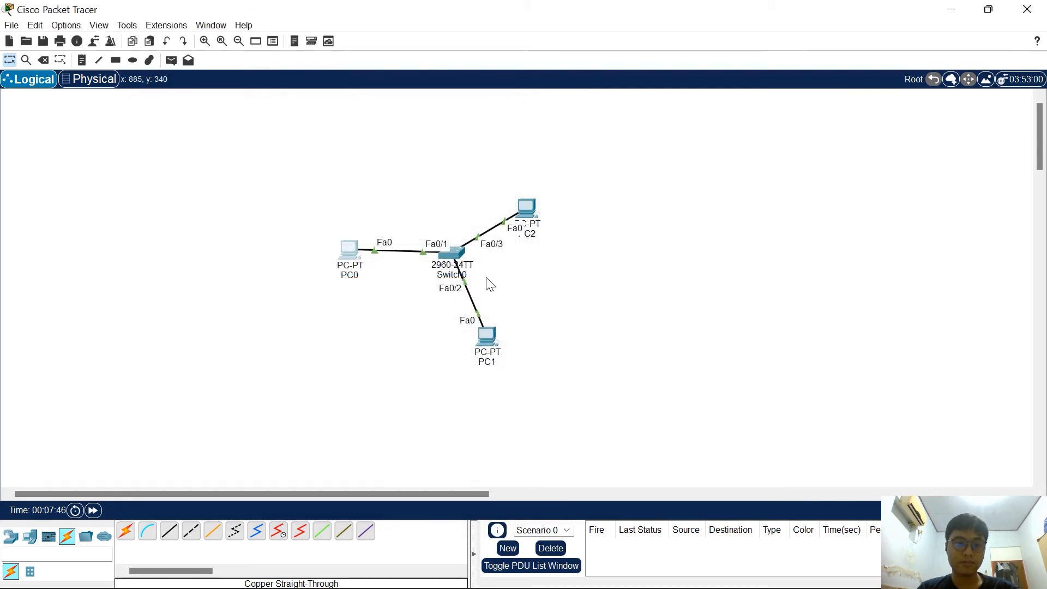
Give PC1 the static IPv4 address 192.168.1.2 with subnet mask 255.255.255.0
click(485, 347)
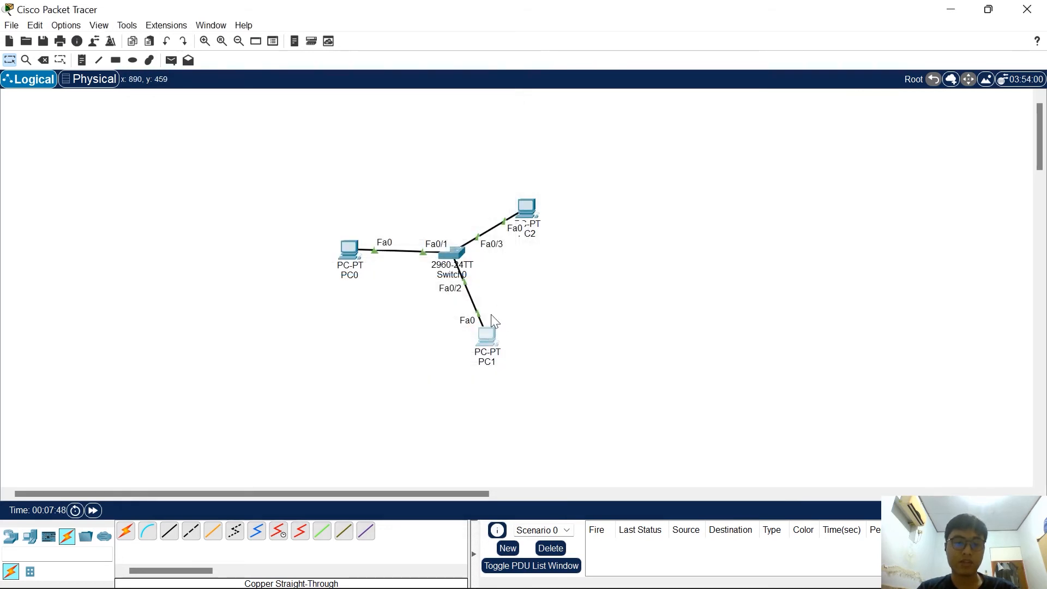
drag(440, 109, 616, 119)
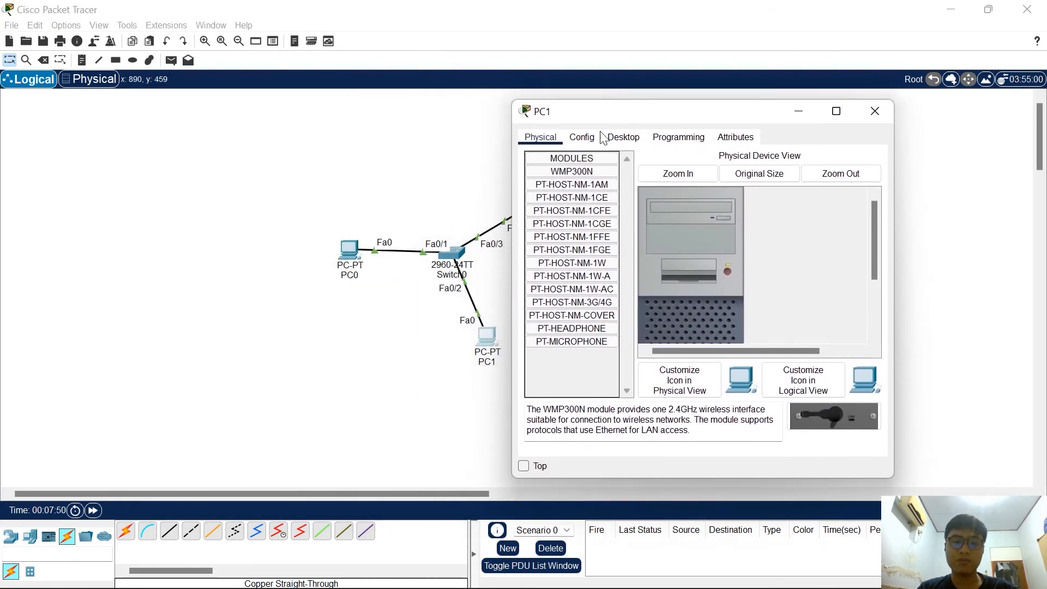
click(615, 141)
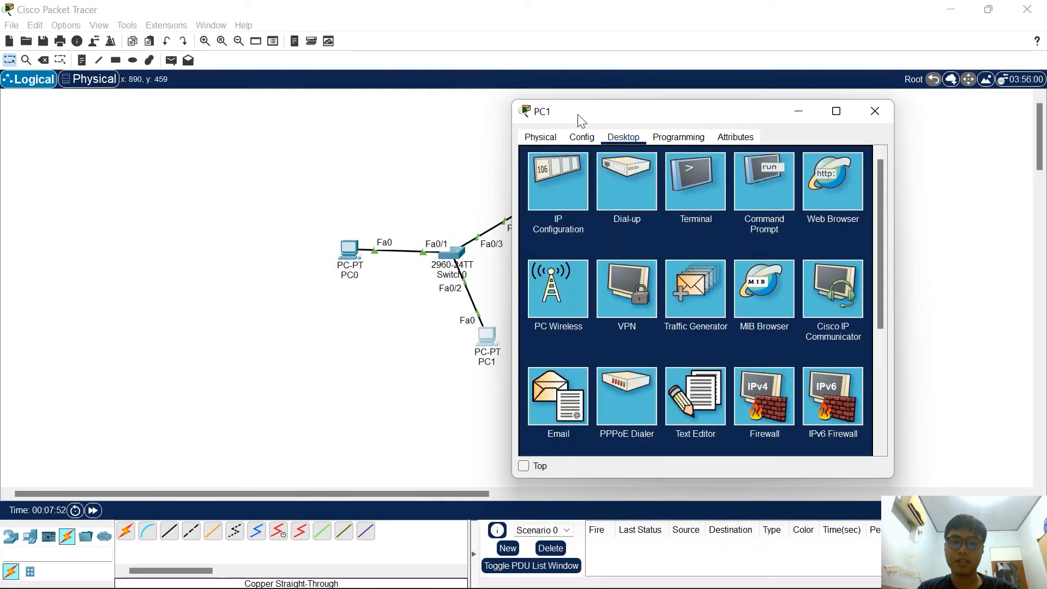
click(547, 189)
click(662, 224)
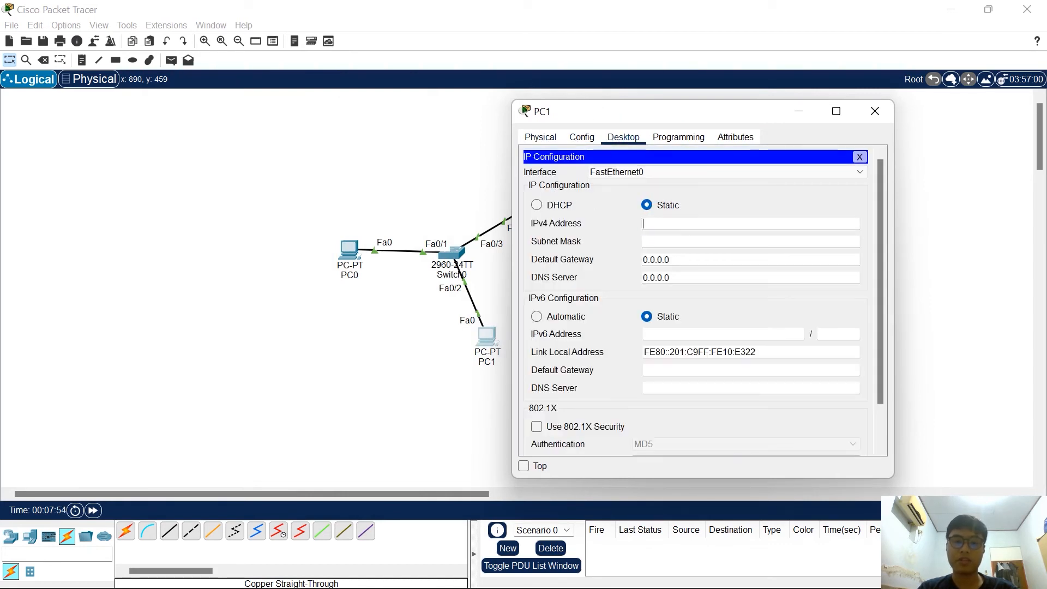
text(192.168.)
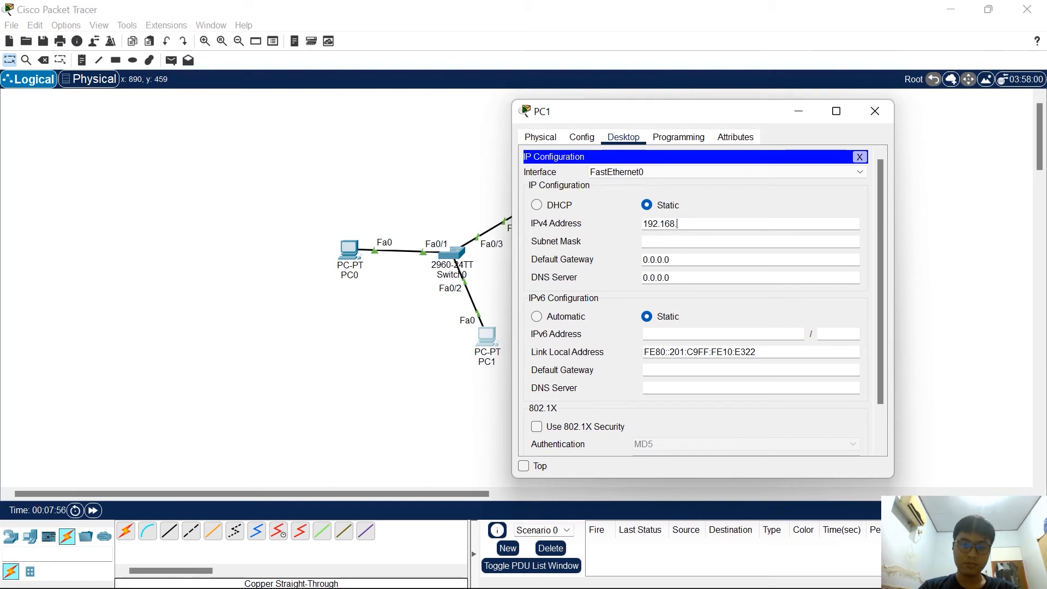
text(1.2)
click(666, 242)
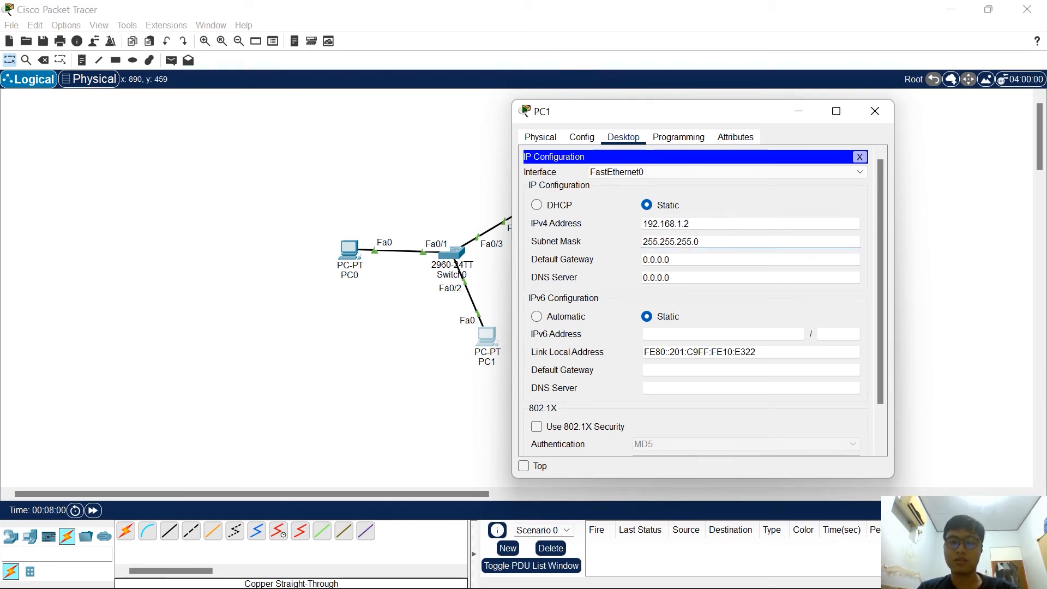
drag(695, 224, 682, 224)
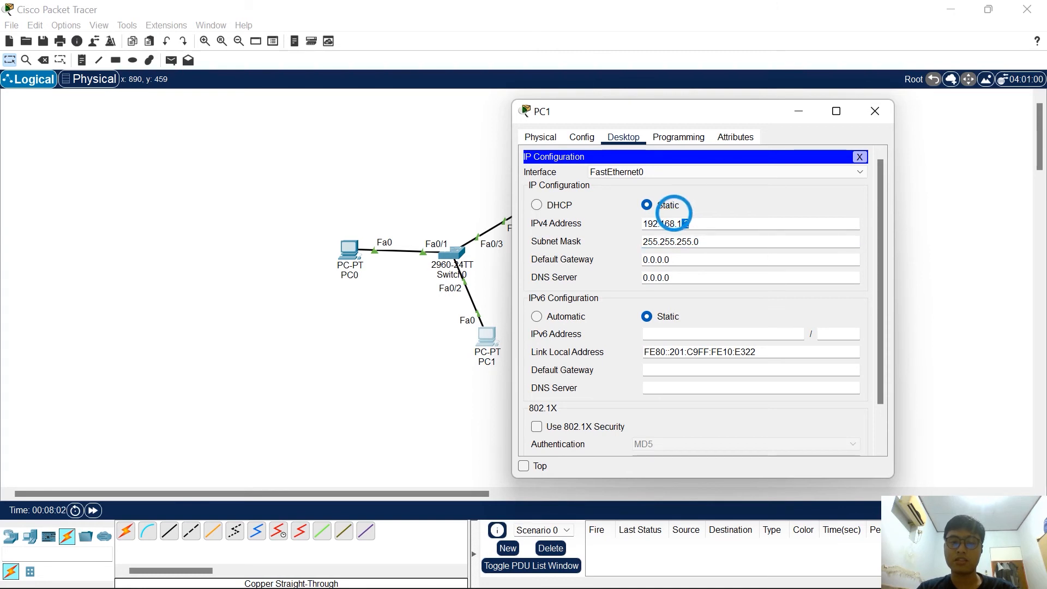
Clear PC1's IPv4 default gateway and DNS server, and close its configuration window
click(715, 254)
key(ctrl+a)
key(BackSpace)
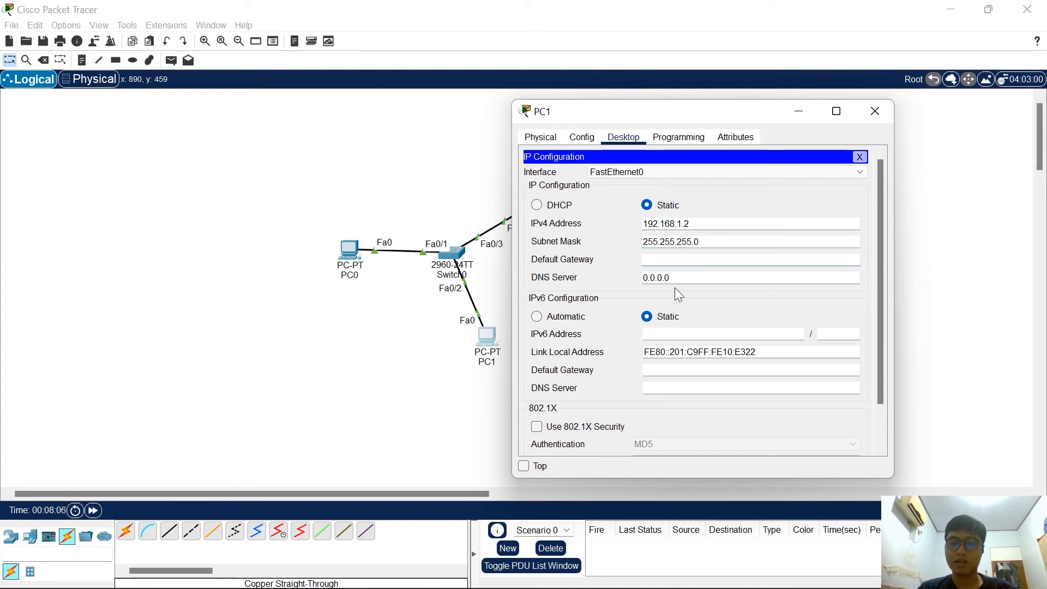
click(691, 273)
key(ctrl+a)
key(BackSpace)
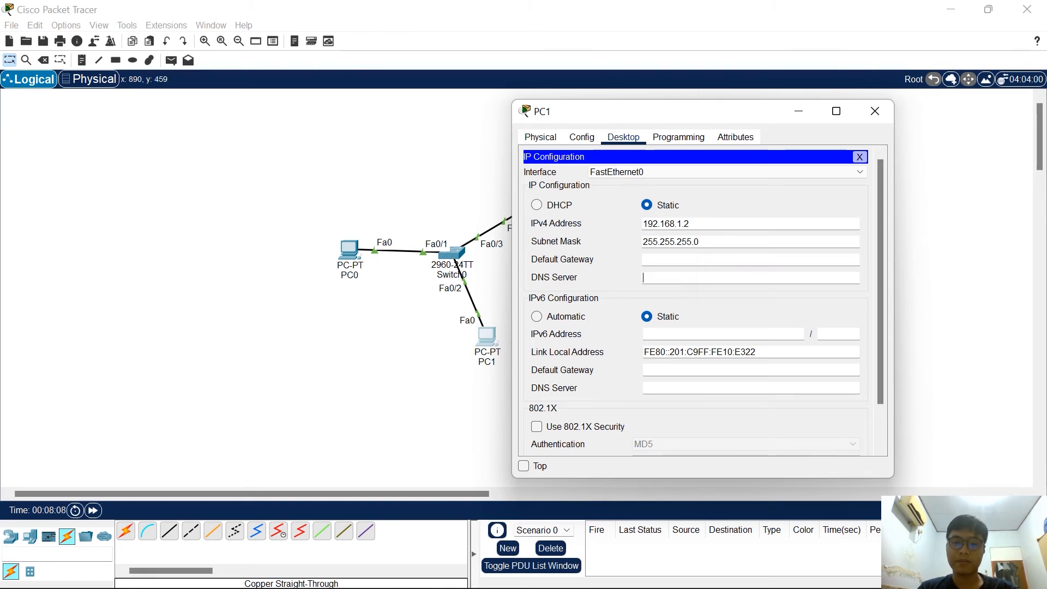
click(875, 111)
Give PC2 the static IPv4 address 192.168.1.3 with subnet mask 255.255.255.0
click(526, 207)
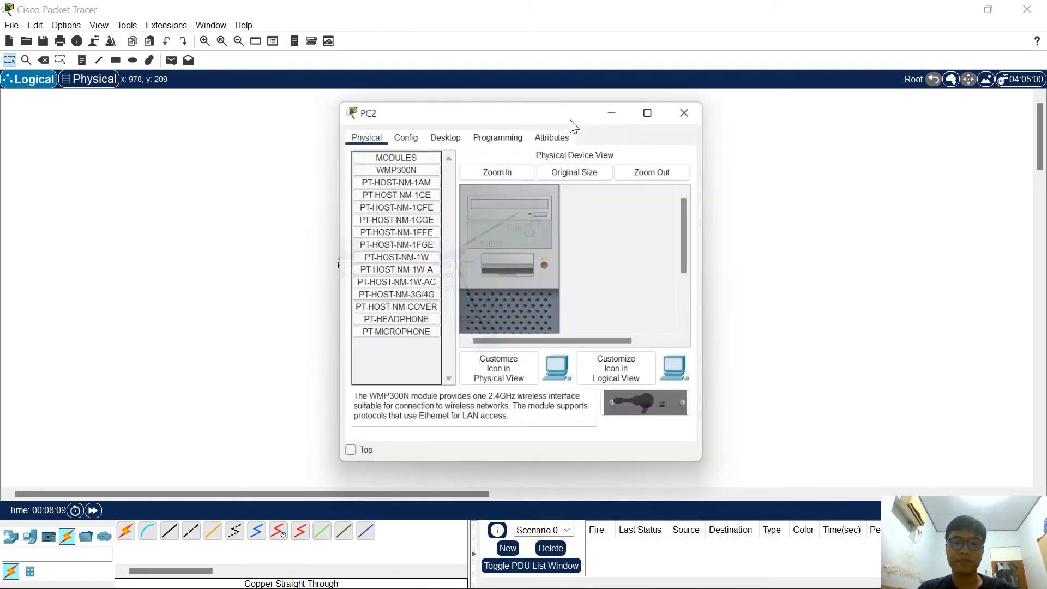
drag(478, 117, 702, 113)
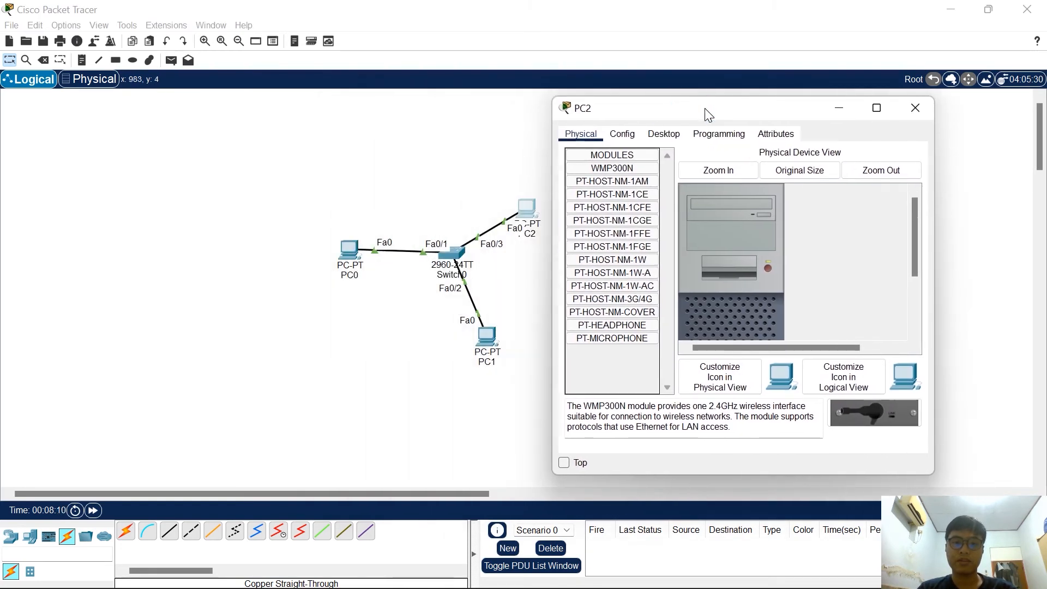
click(658, 135)
click(606, 182)
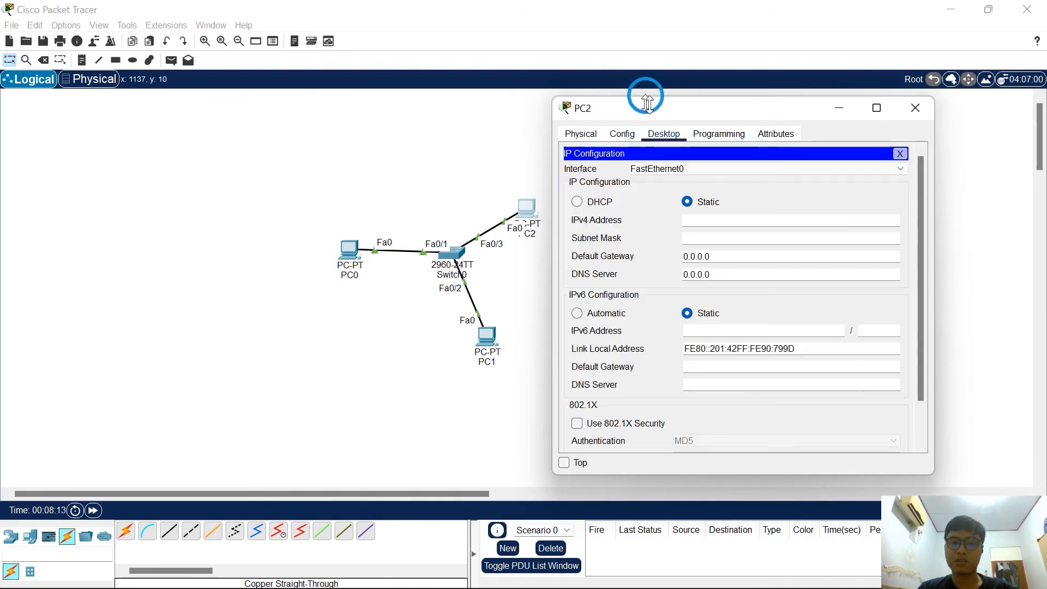
drag(634, 101, 654, 89)
text(19)
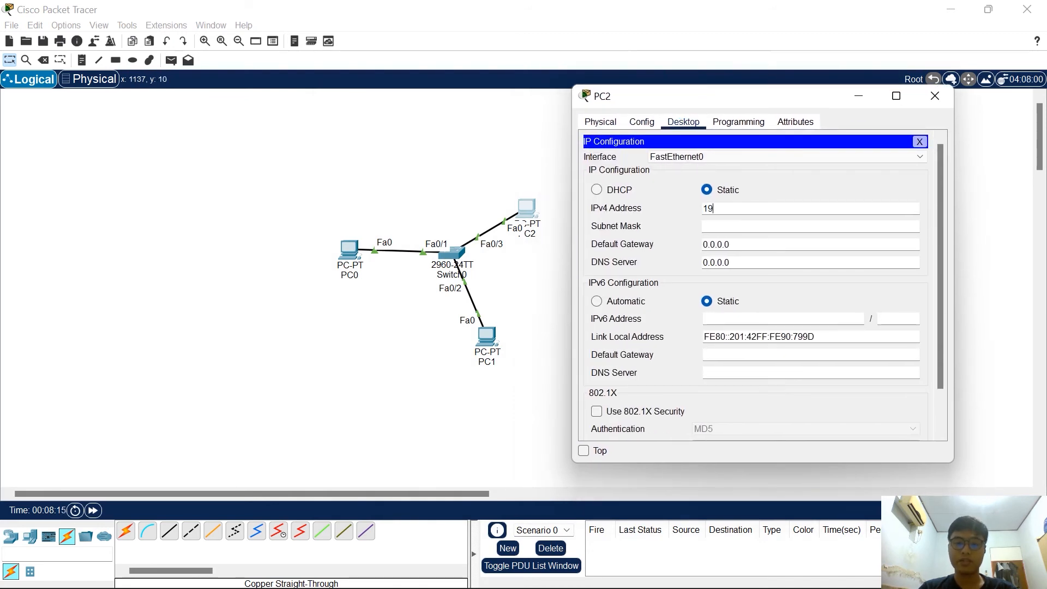
text(2.169)
key(BackSpace)
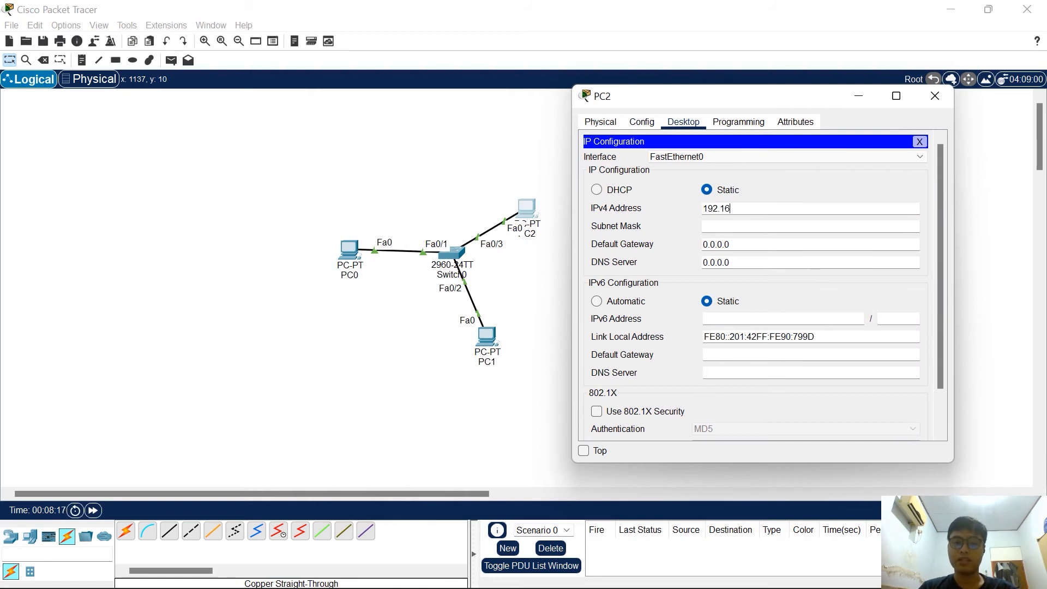
text(81.3)
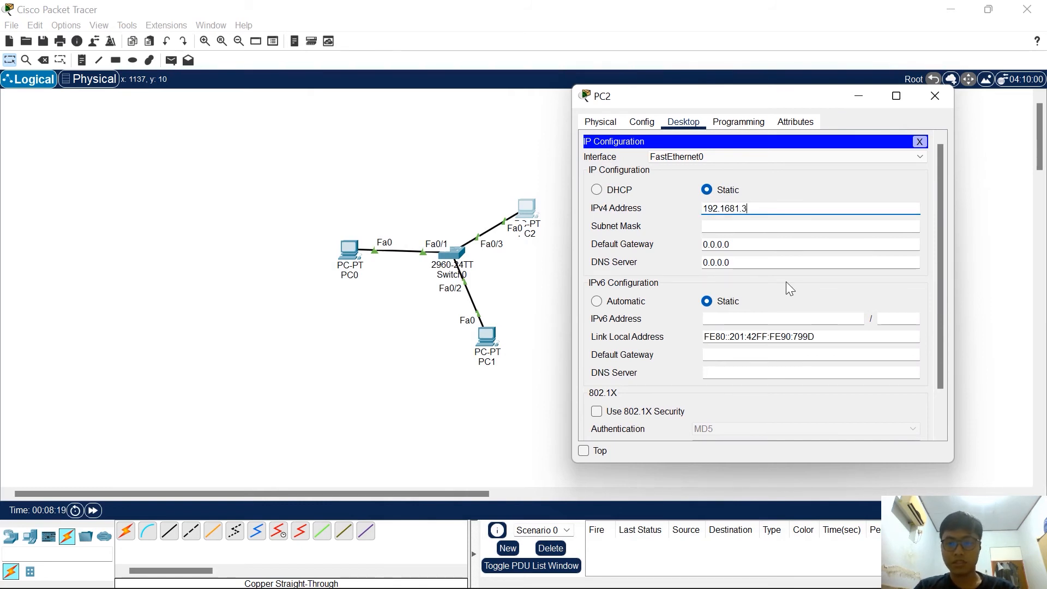
click(734, 208)
text(.)
click(723, 226)
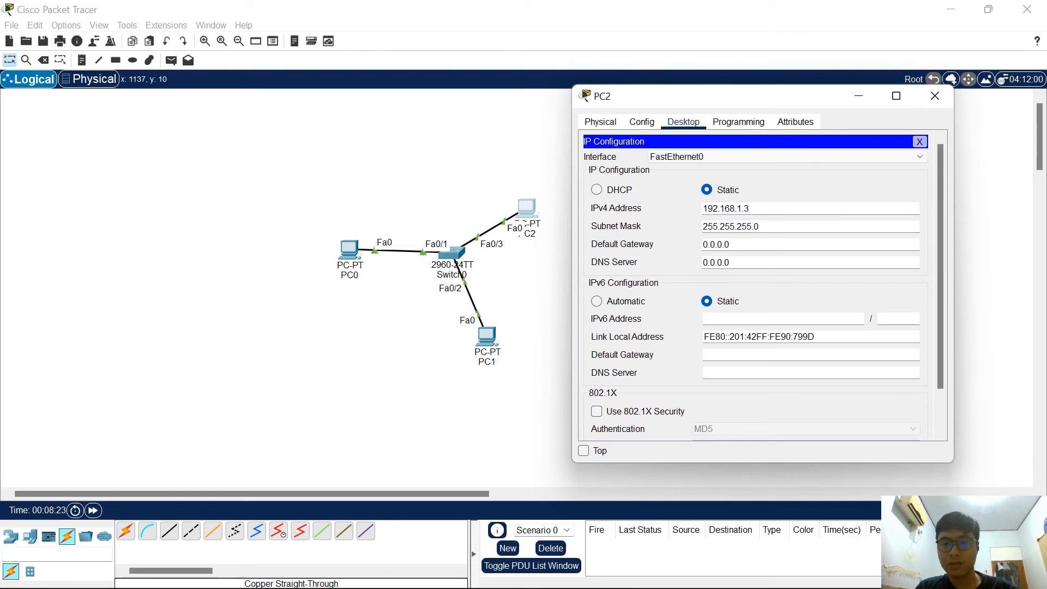
Clear PC2's IPv4 default gateway and DNS server, and close its configuration window
key(Tab)
key(BackSpace)
key(Tab)
key(BackSpace)
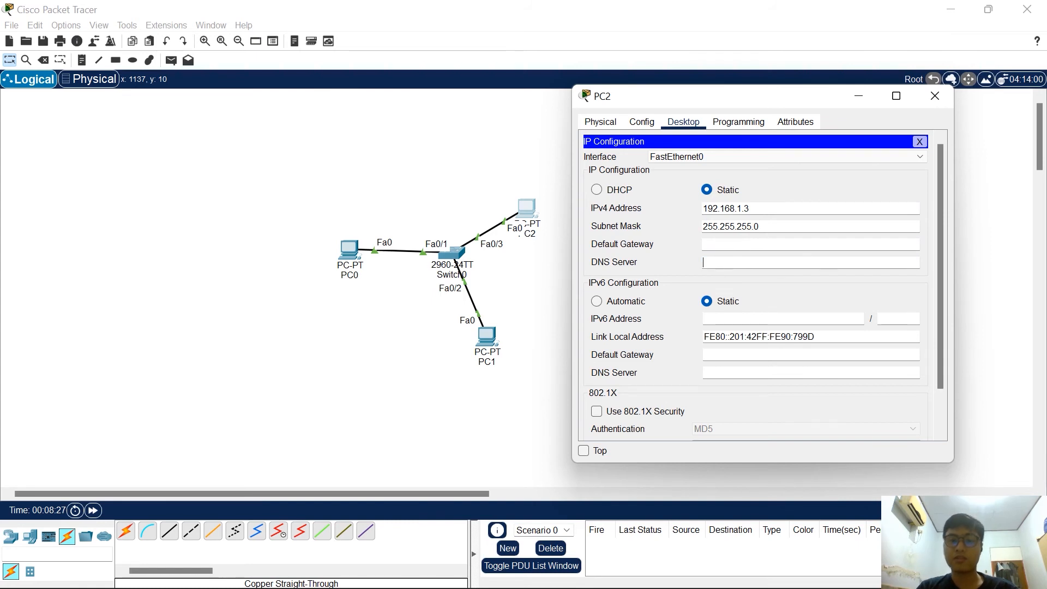
click(934, 104)
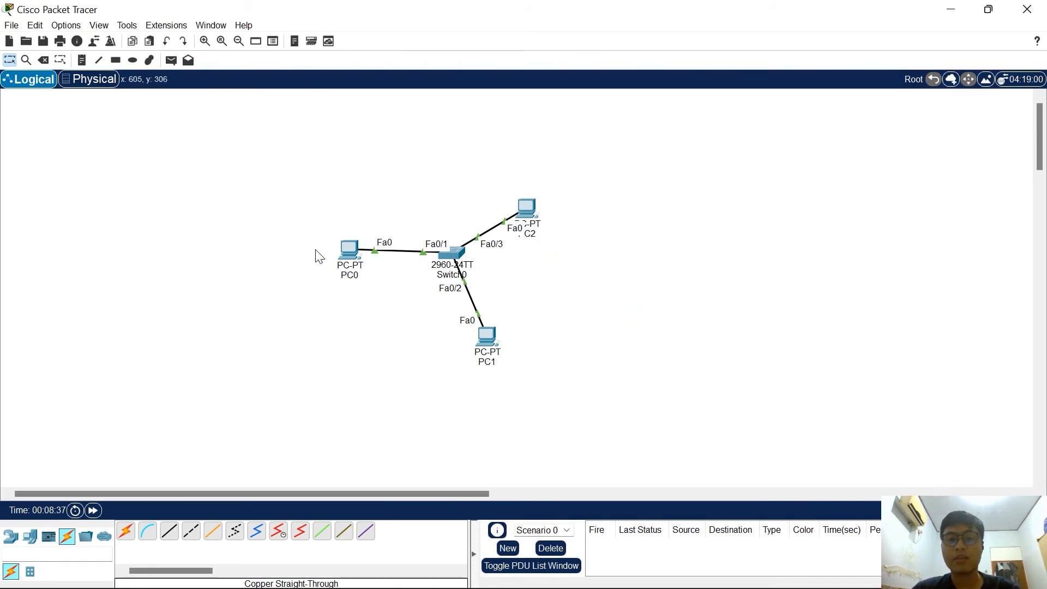
Open the Command Prompt on PC0
click(205, 42)
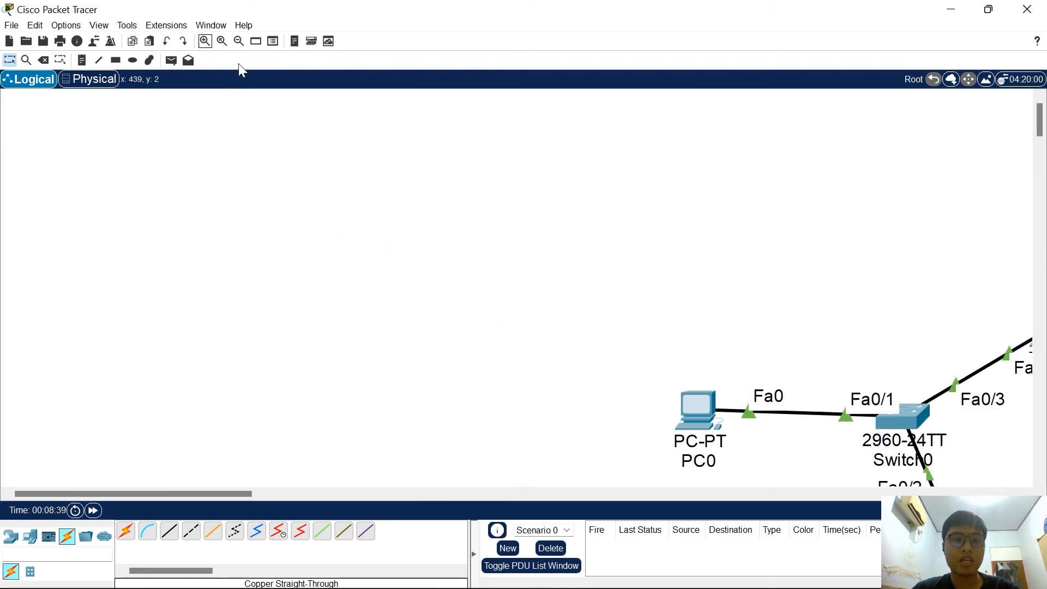
drag(214, 494, 353, 495)
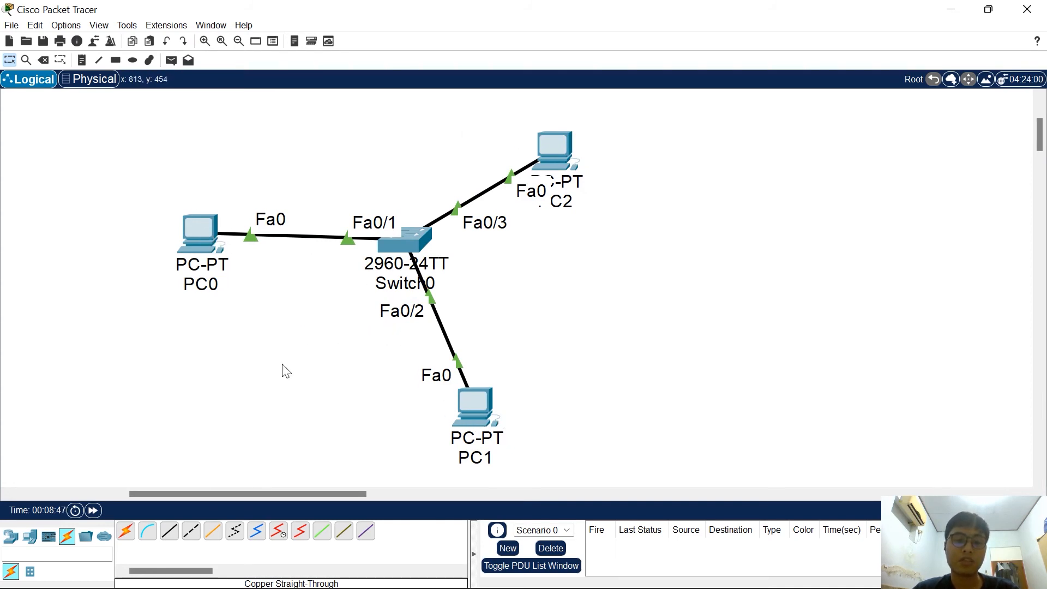
click(202, 231)
drag(428, 110, 483, 98)
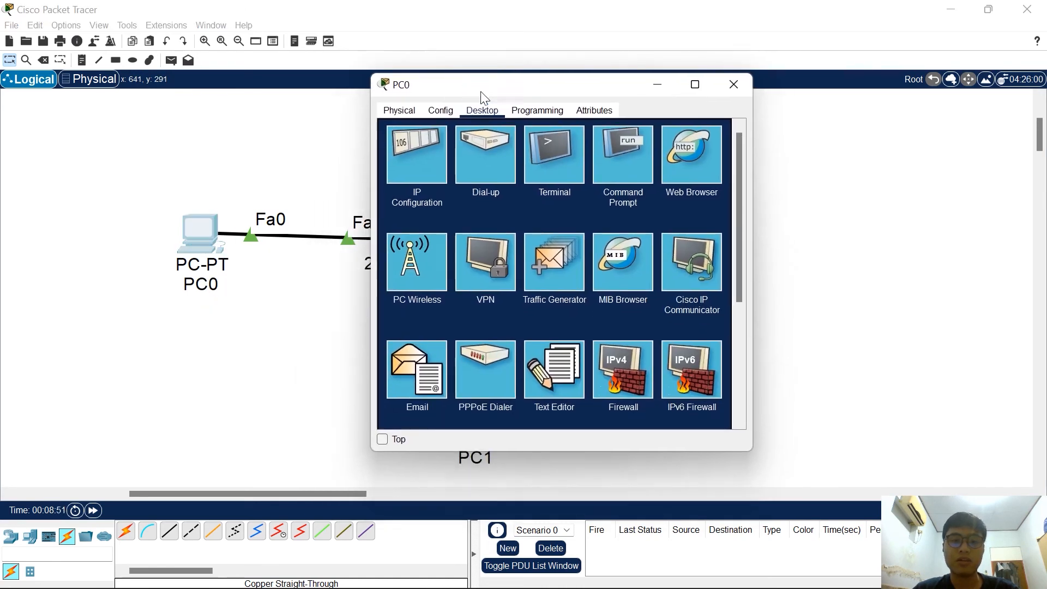
click(621, 159)
click(457, 179)
Ping PC1 at 192.168.1.2 from PC0's command line and check the replies
text(ping )
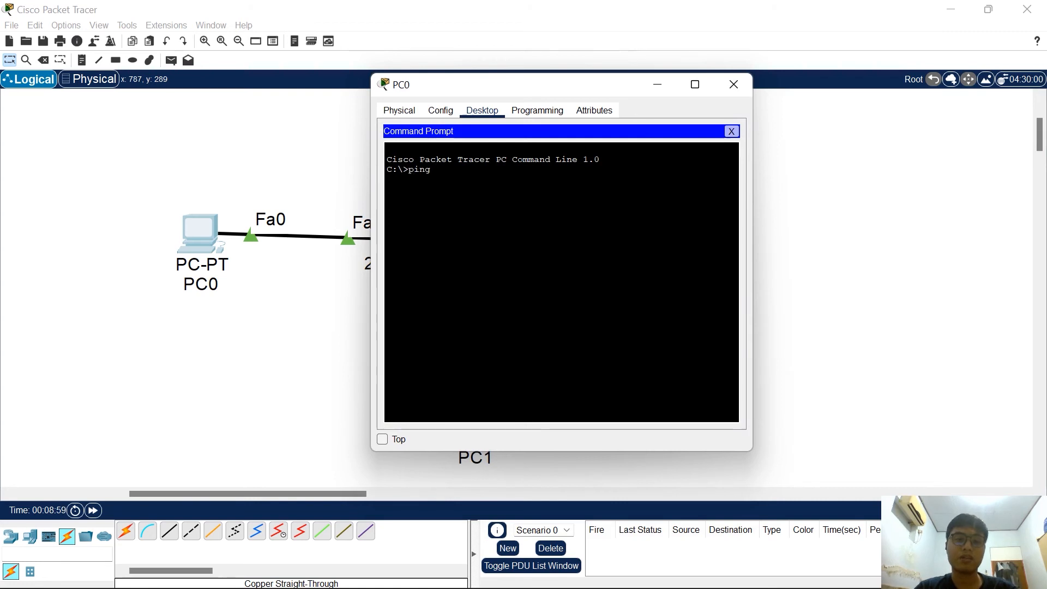
text(192.168.)
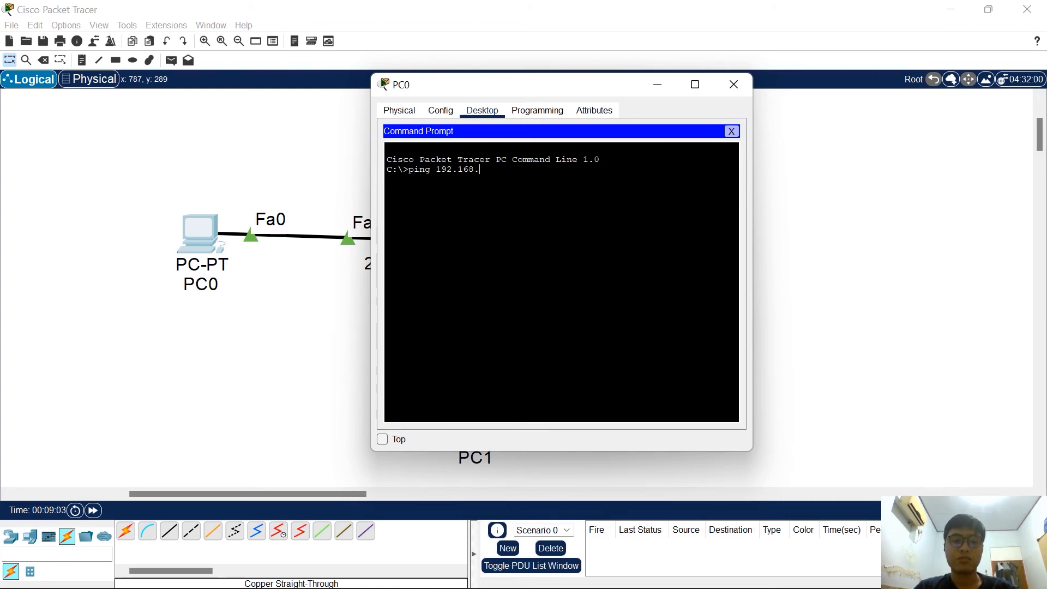
text(1.2)
drag(452, 88, 676, 114)
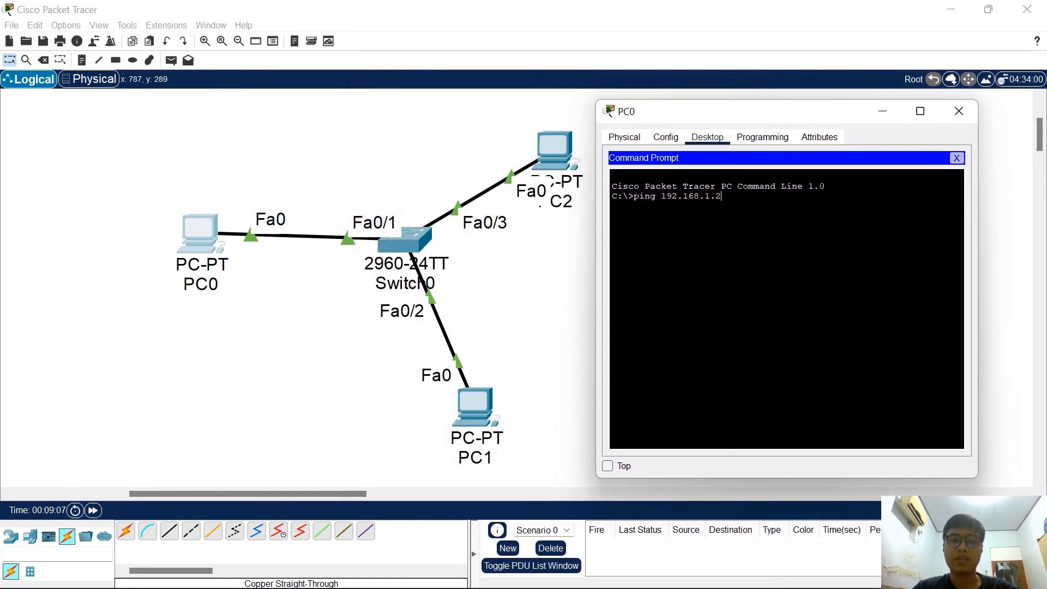
drag(661, 196, 722, 196)
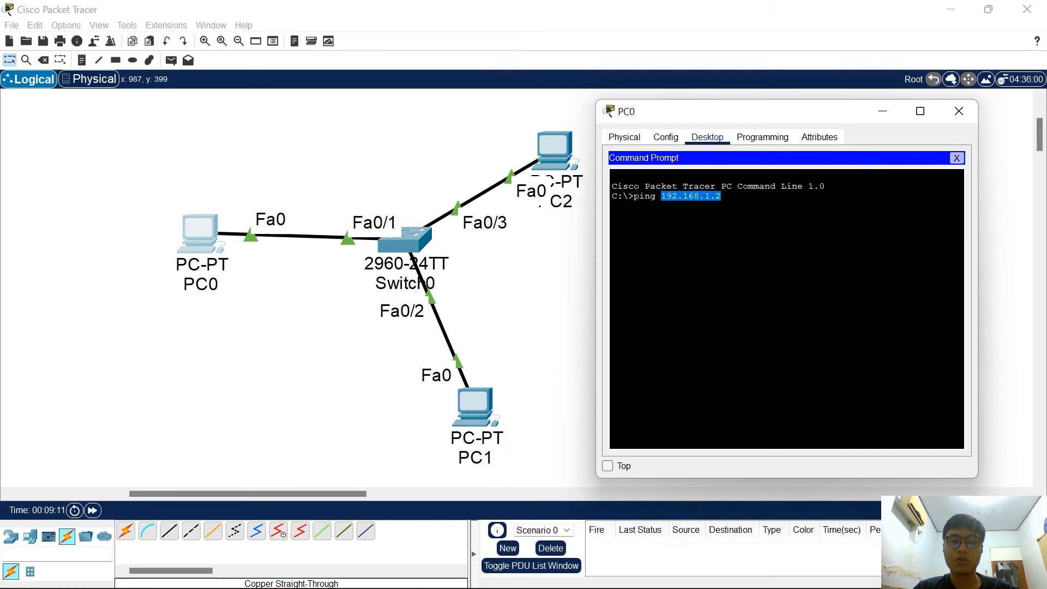
click(714, 221)
key(Return)
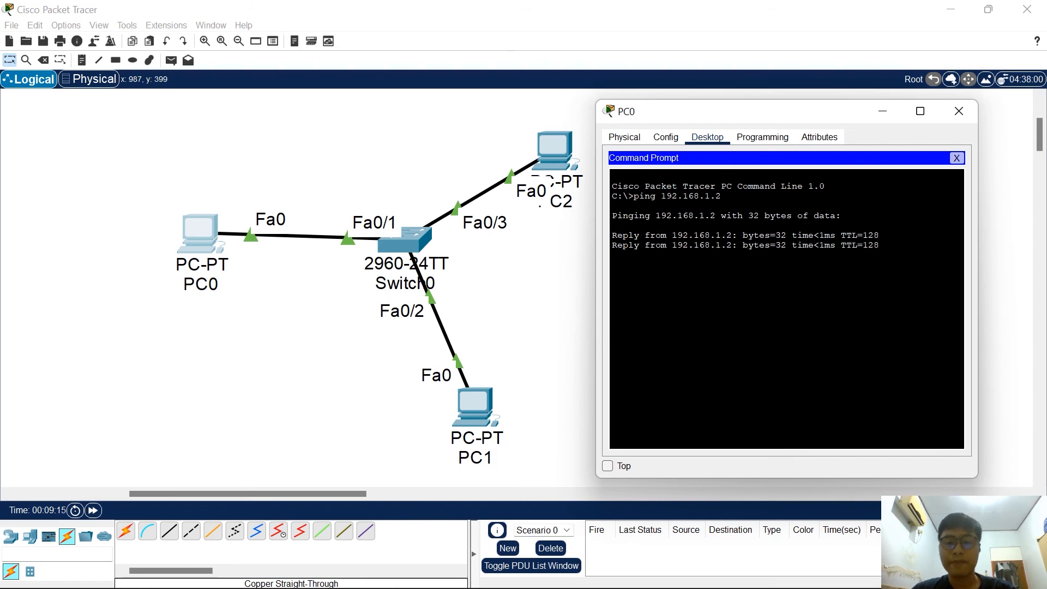
drag(613, 235, 743, 235)
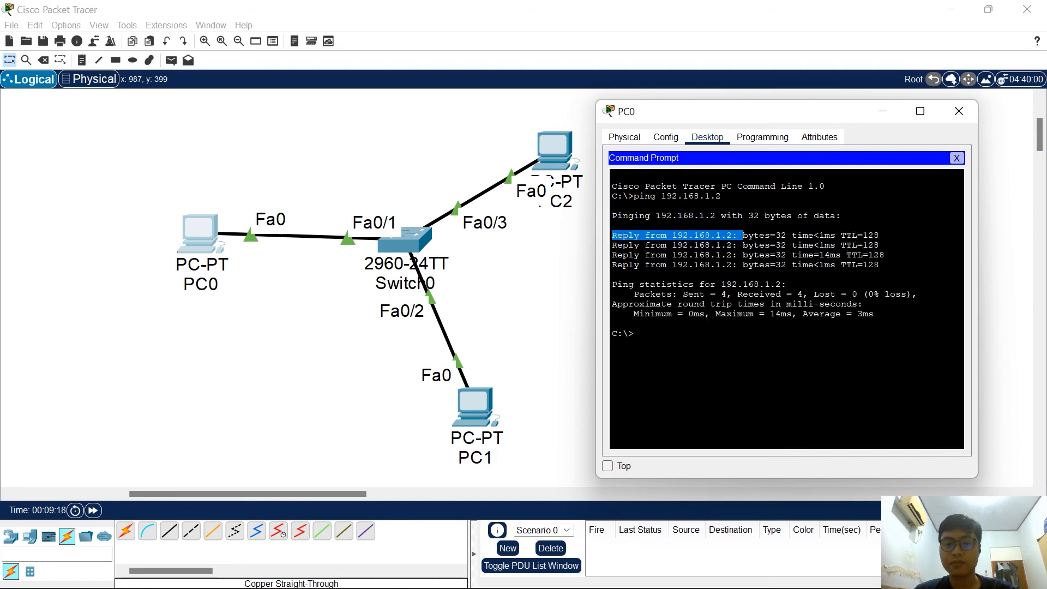
click(715, 233)
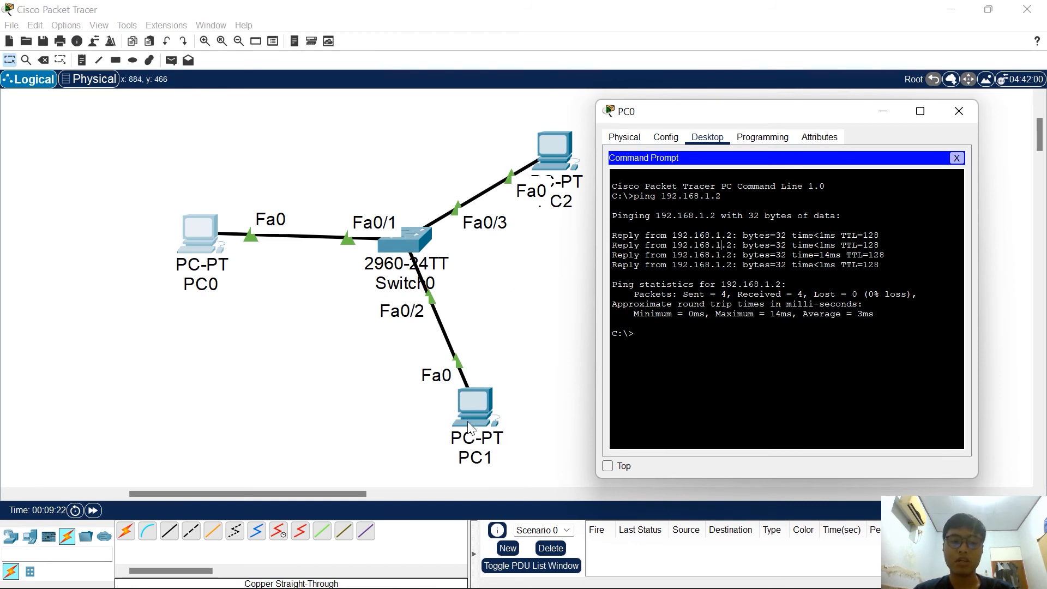
Ping PC2 at 192.168.1.3 from PC0's command line, and close PC0's window
click(680, 347)
key(Up)
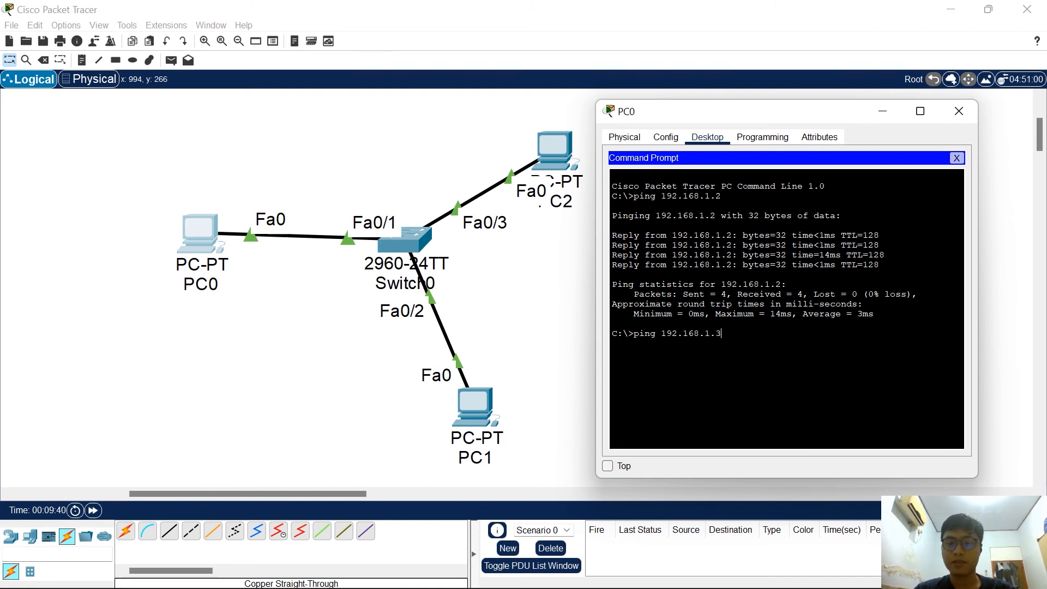
key(Return)
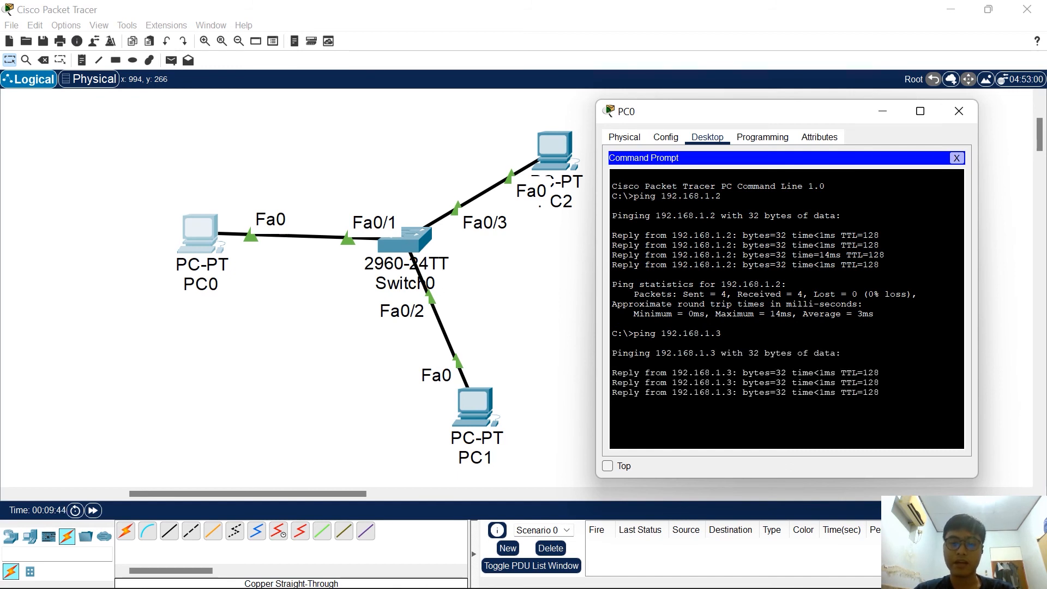
drag(690, 110, 688, 73)
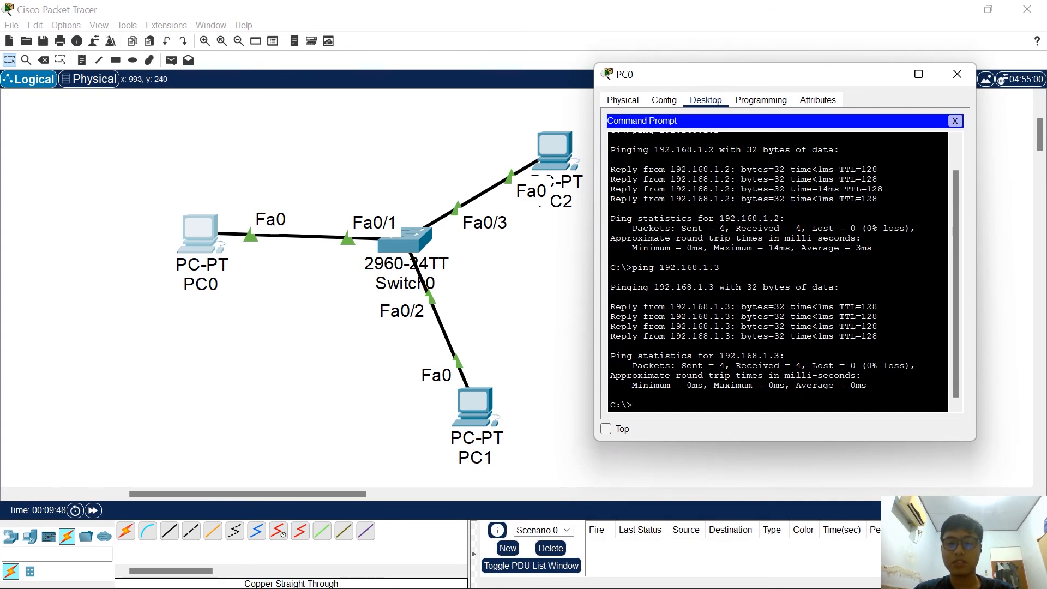
click(958, 74)
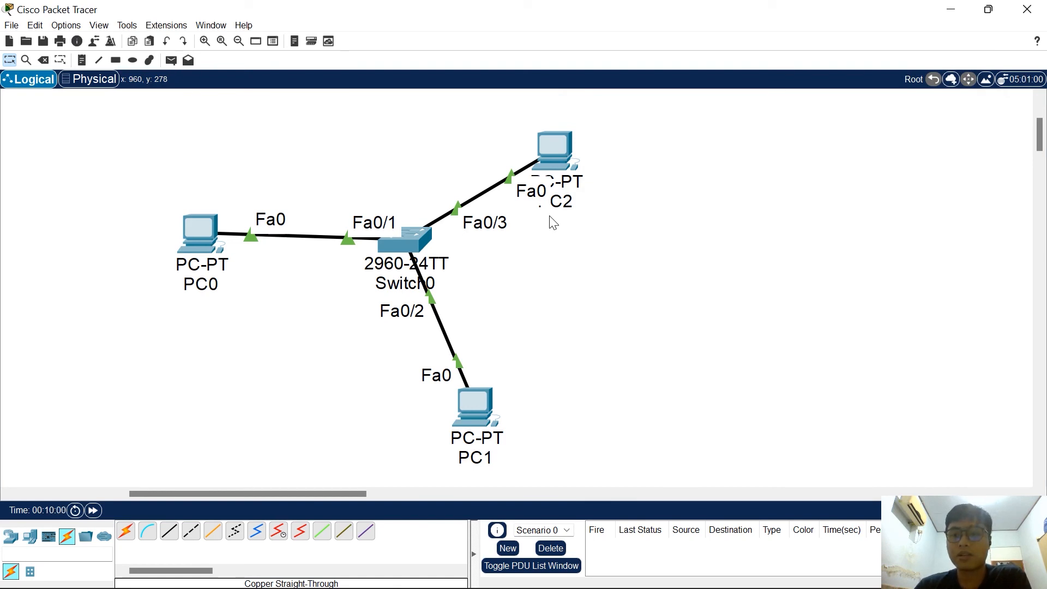
Send a simple PDU from PC1 to PC2 to test their connection
click(173, 60)
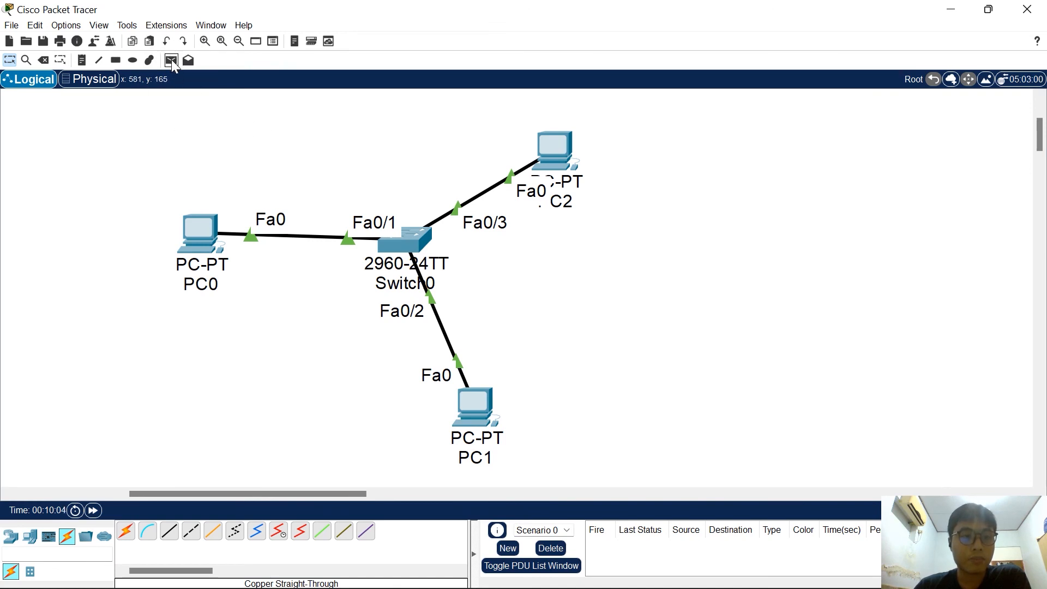
click(172, 59)
click(172, 60)
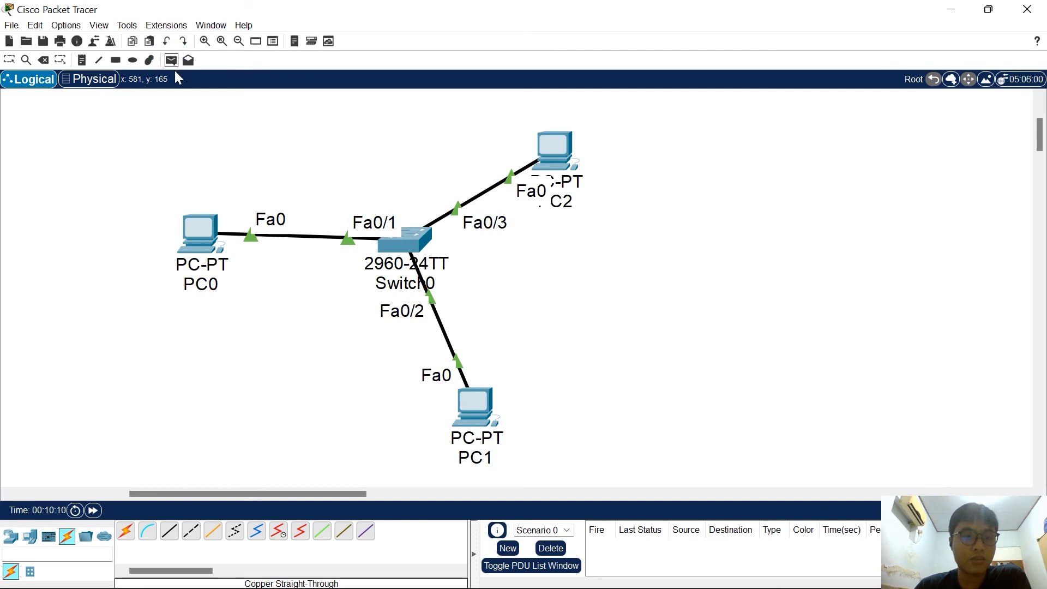
click(476, 408)
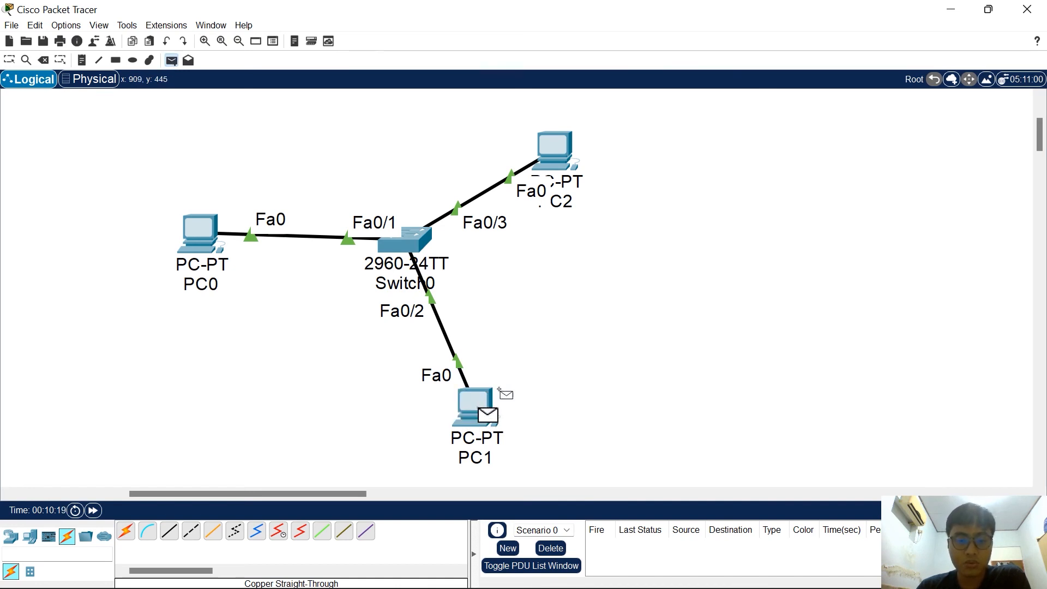
click(557, 147)
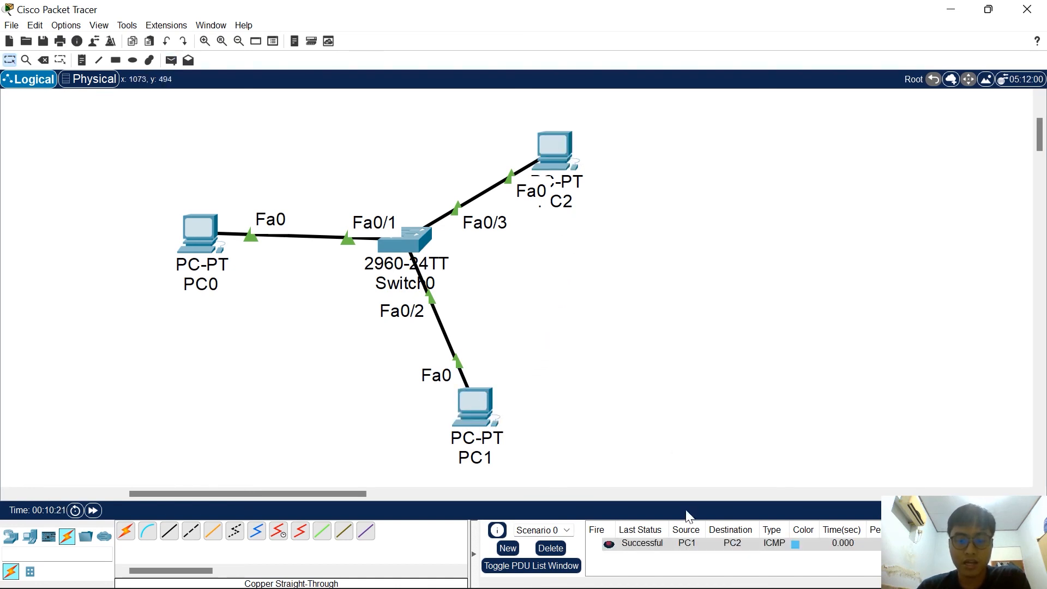